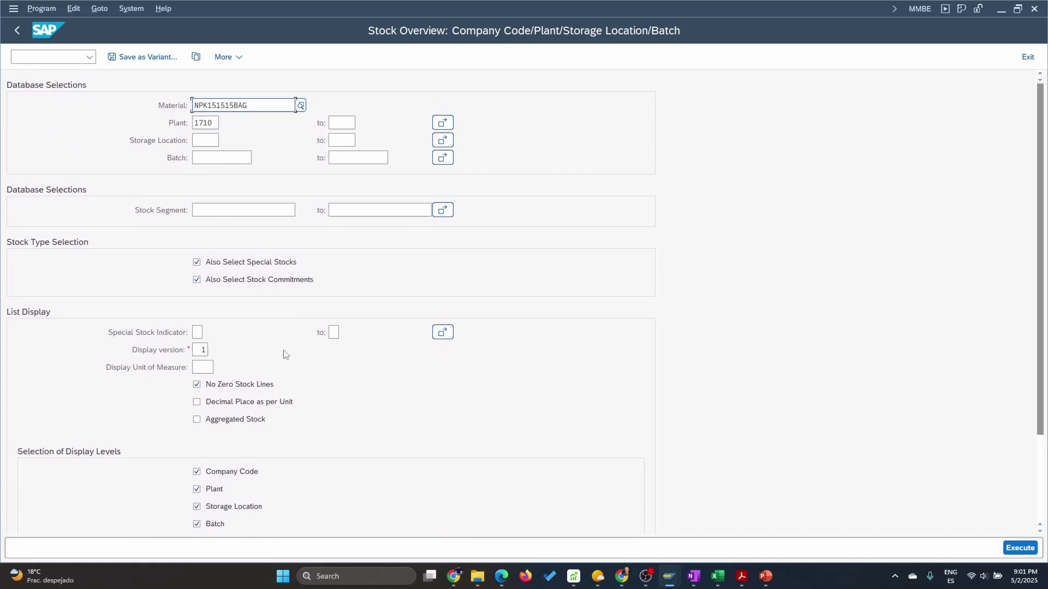
# Step: Display the stock overview for material NPK151515BAG in plant 1710, copy its material number and return to the selection screen
pyautogui.click(1019, 548)
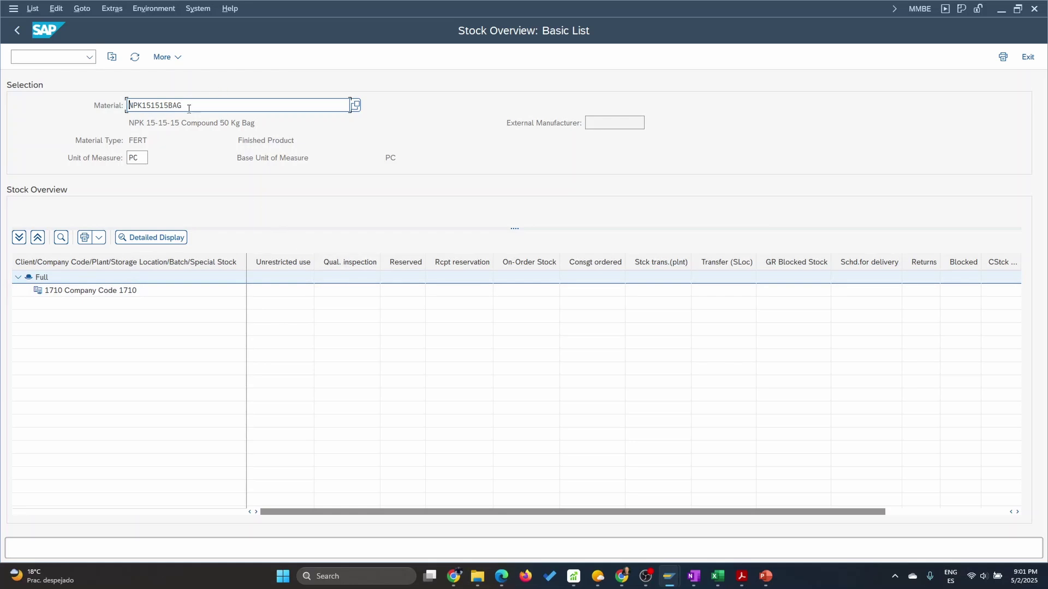
pyautogui.moveTo(183, 105); pyautogui.dragTo(34, 104)
pyautogui.hotkey('ctrl', 'c')
pyautogui.click(34, 108)
pyautogui.click(19, 31)
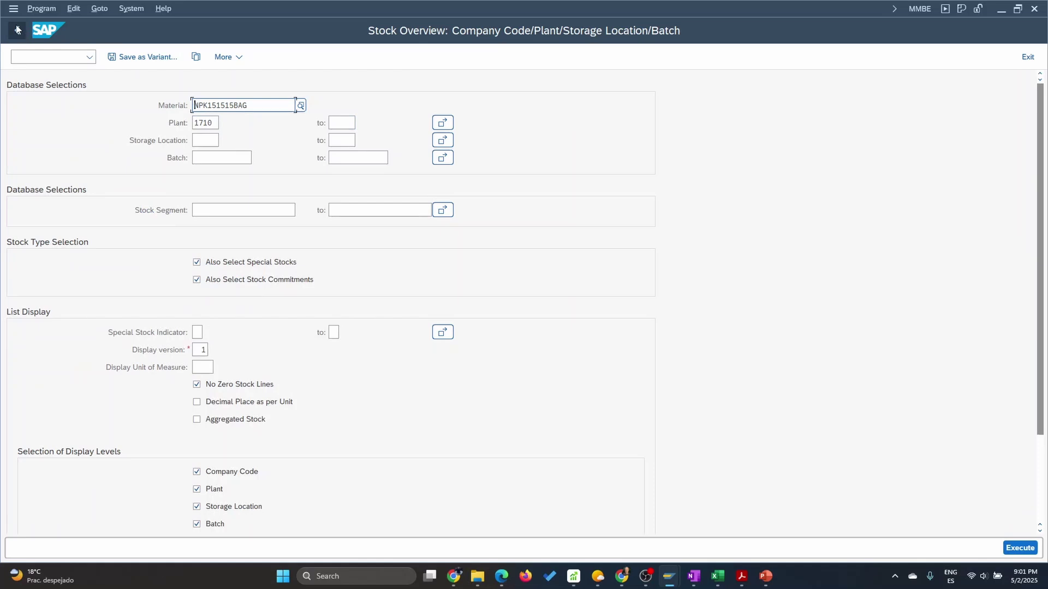
# Step: Open a new GUI window and start the goods movement transaction MIGO
pyautogui.click(13, 12)
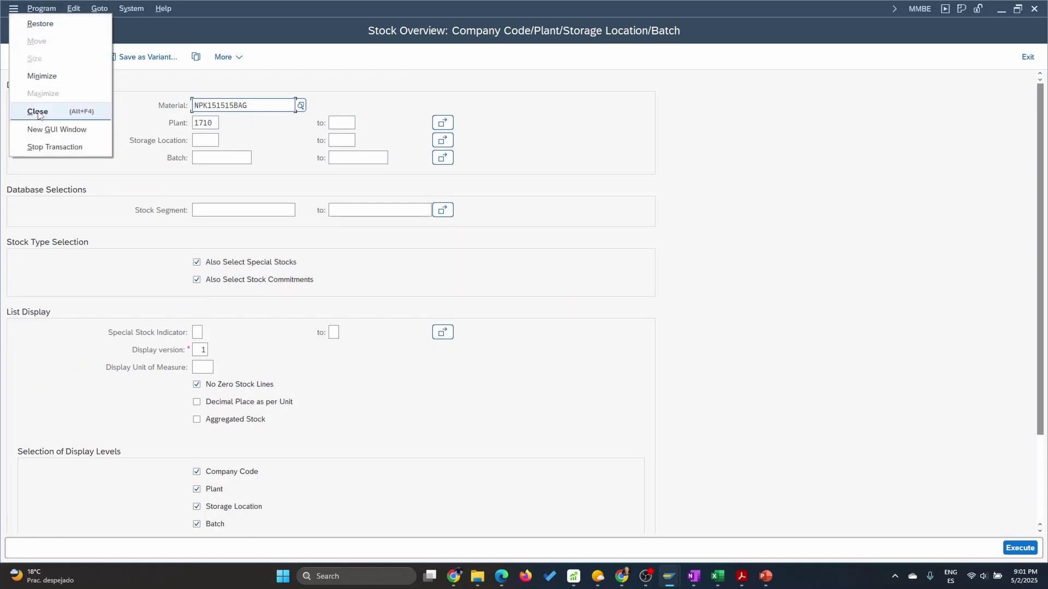
pyautogui.click(43, 130)
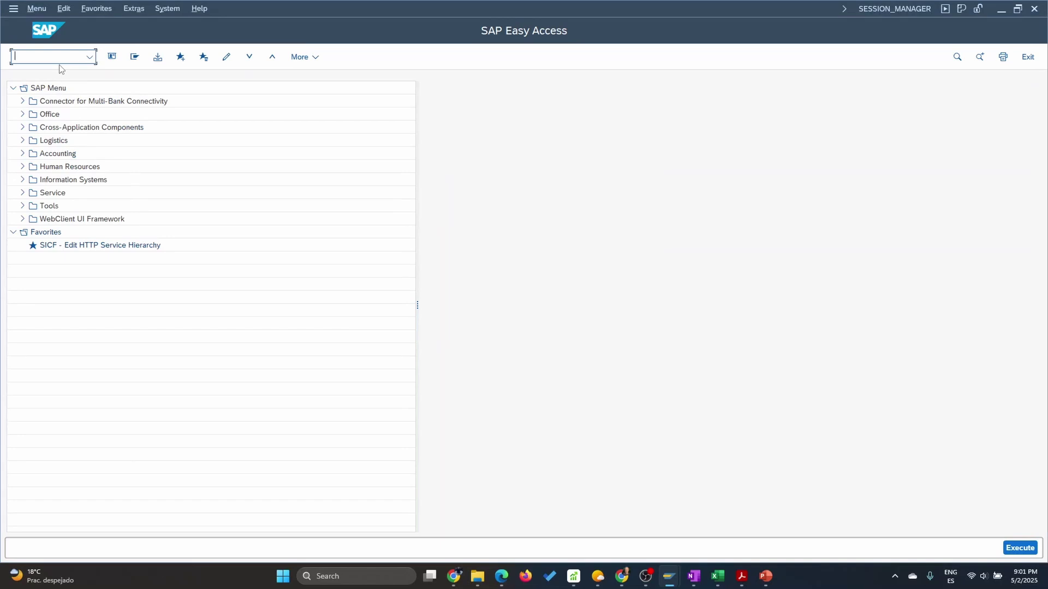
pyautogui.write('migo')
pyautogui.press('Return')
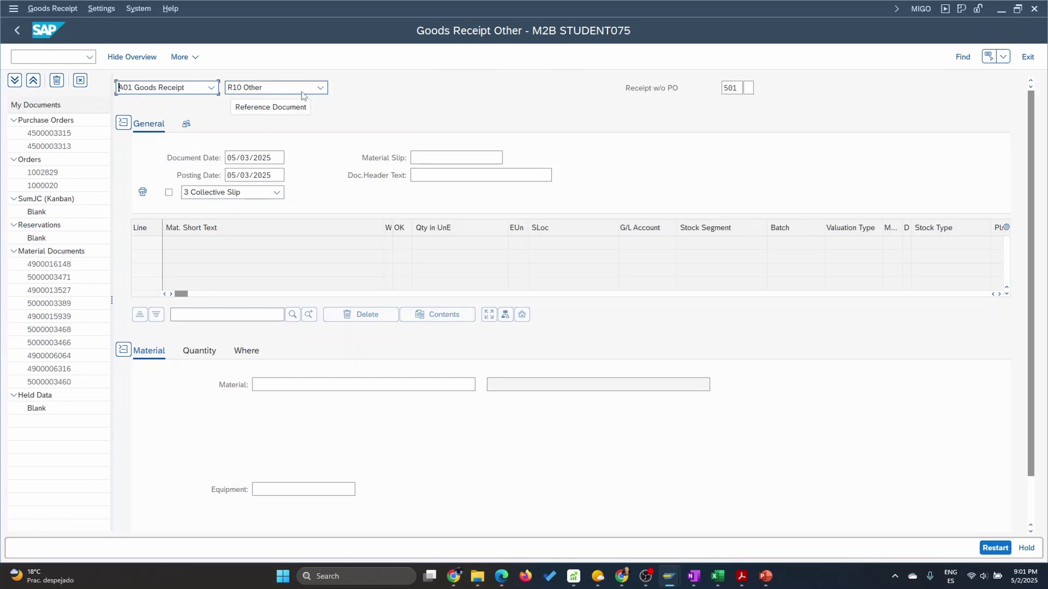
# Step: Add the copied material NPK151515BAG to the movement type 501 goods receipt with a quantity of 100
pyautogui.doubleClick(732, 88)
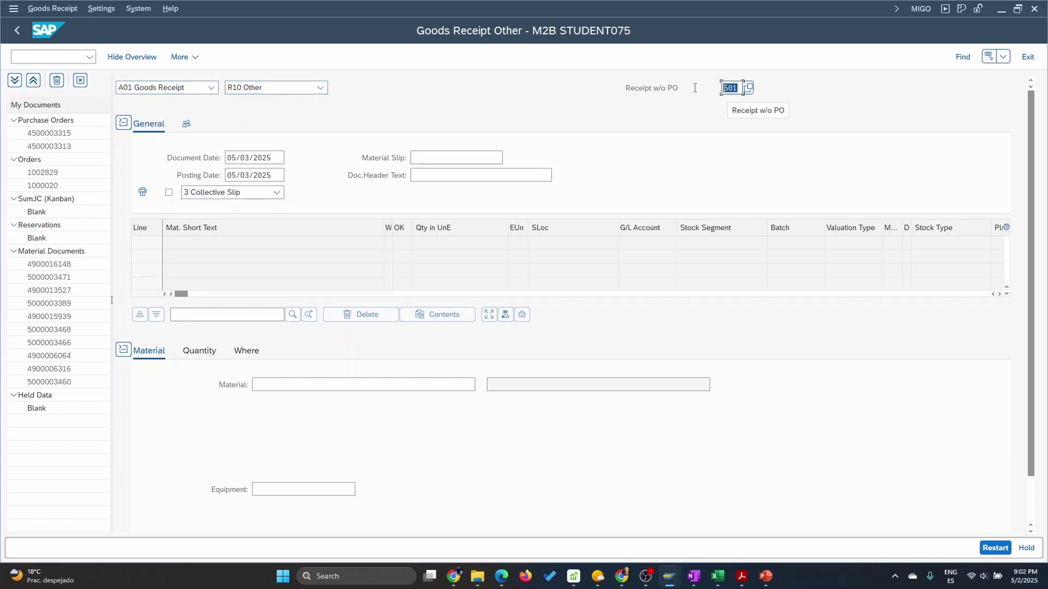
pyautogui.click(311, 385)
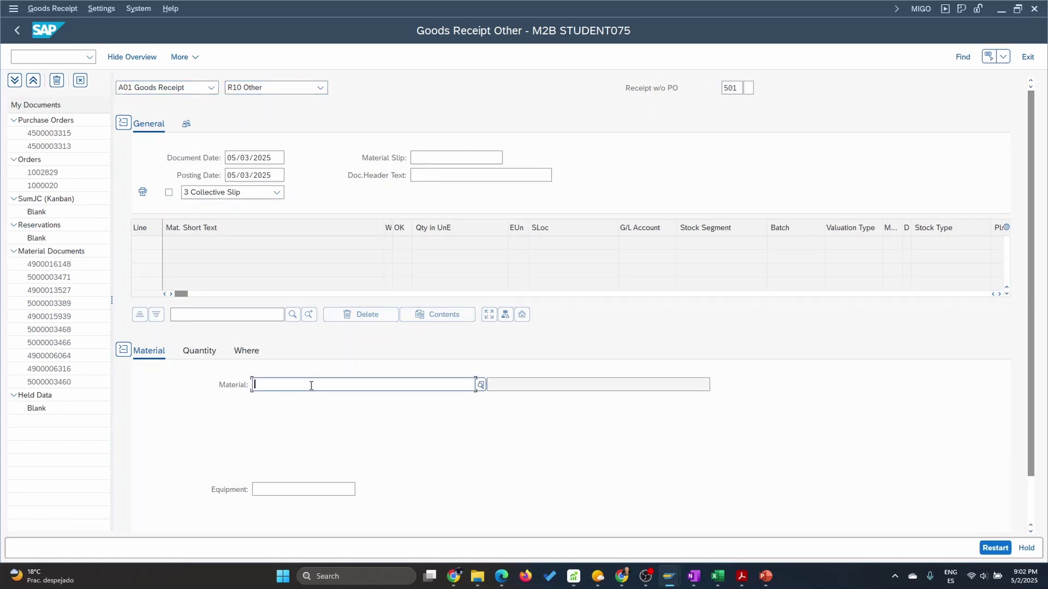
pyautogui.hotkey('ctrl', 'v')
pyautogui.press('Return')
pyautogui.click(201, 351)
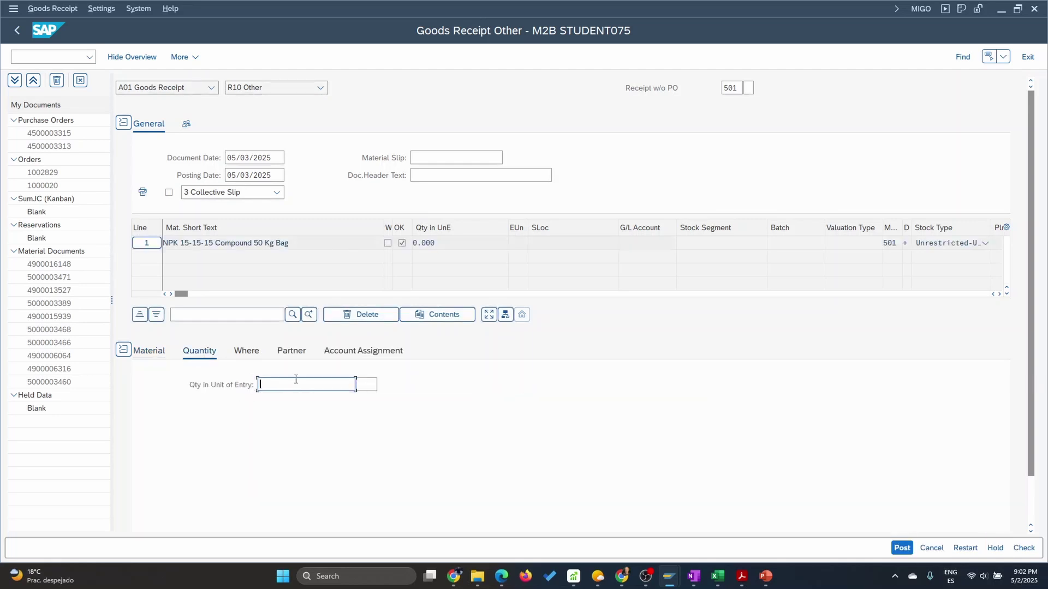
pyautogui.write('100')
# Step: Assign the receipt item to plant 1710 and storage location 171B, picked from the list of storage locations
pyautogui.click(246, 352)
pyautogui.click(275, 419)
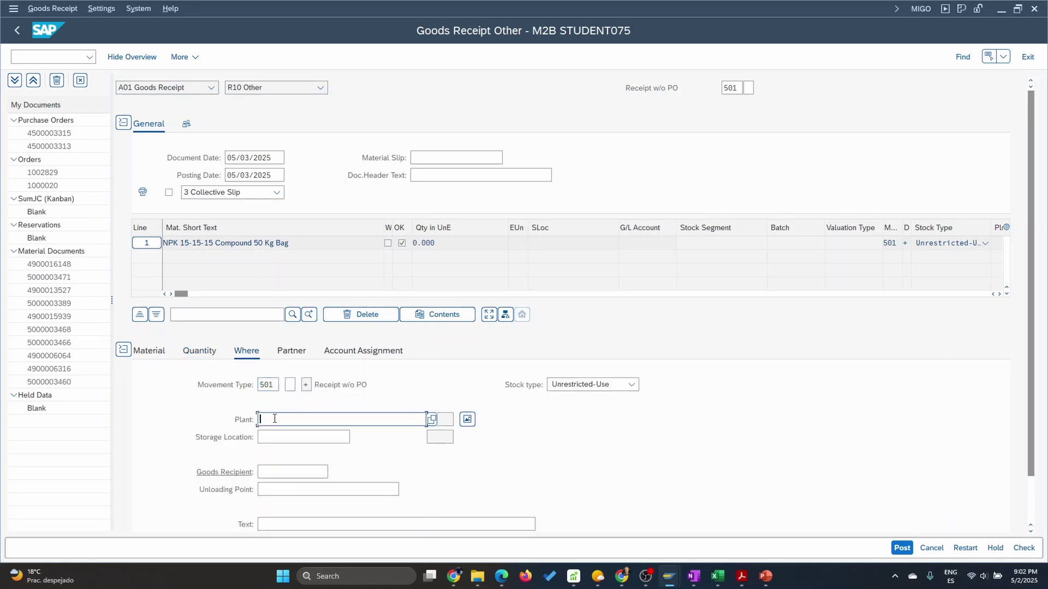
pyautogui.click(296, 439)
pyautogui.click(356, 440)
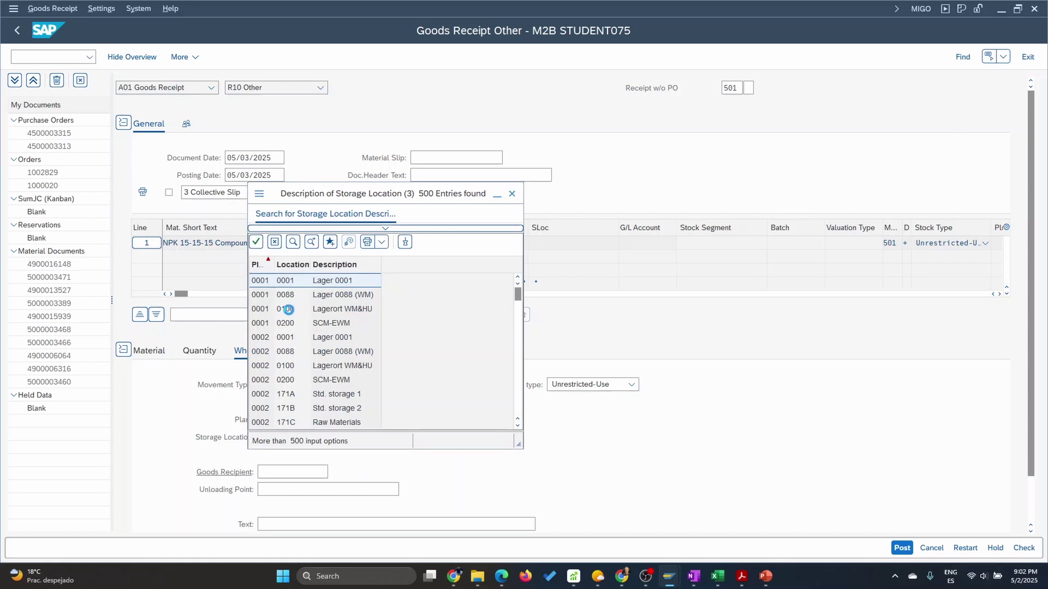
pyautogui.scroll(-20, 283, 363)
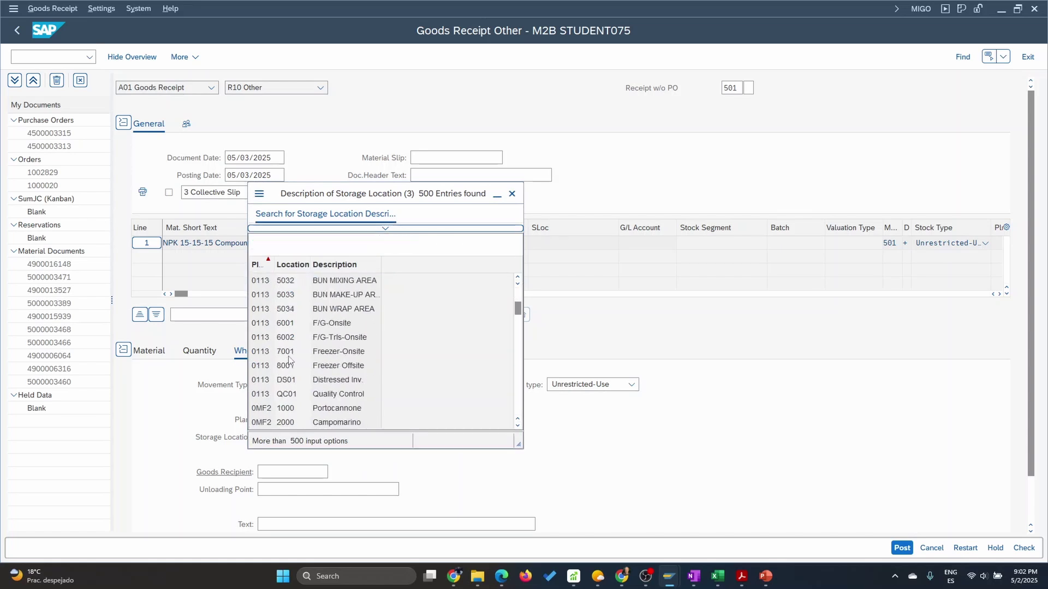
pyautogui.scroll(-15, 289, 362)
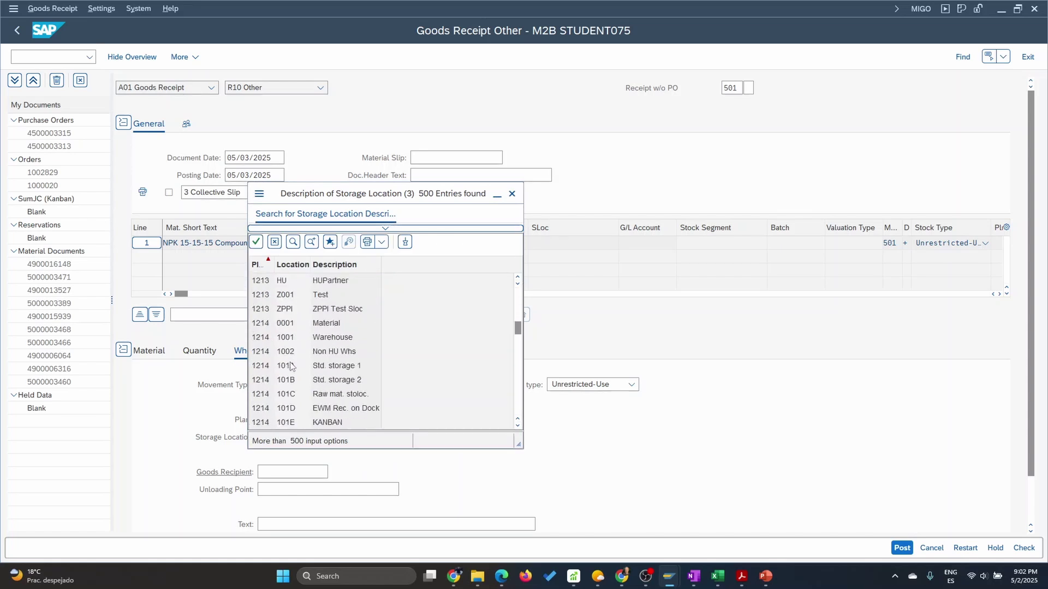
pyautogui.scroll(-20, 289, 374)
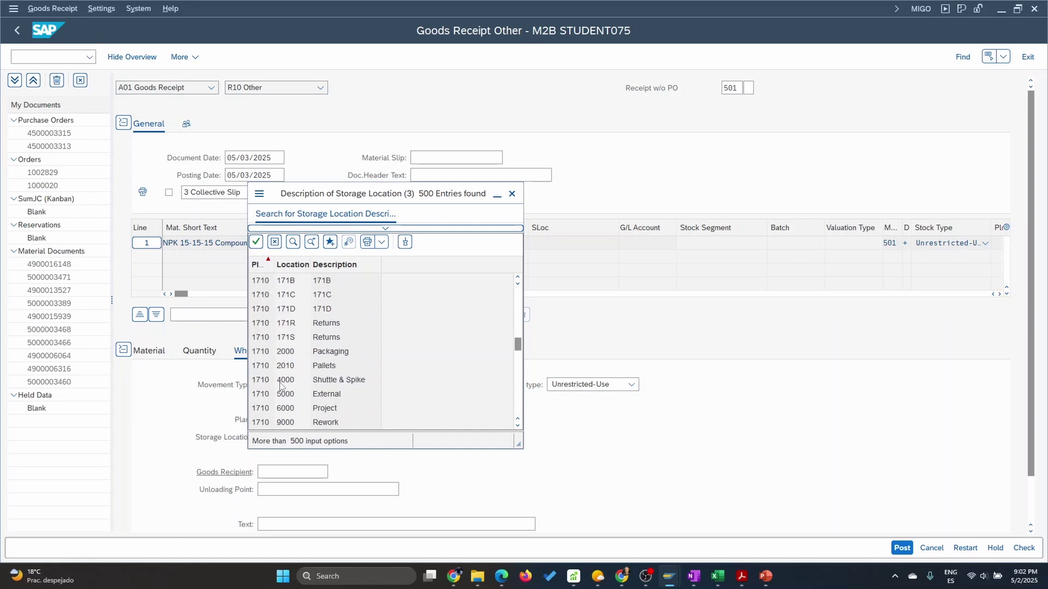
pyautogui.scroll(5, 280, 385)
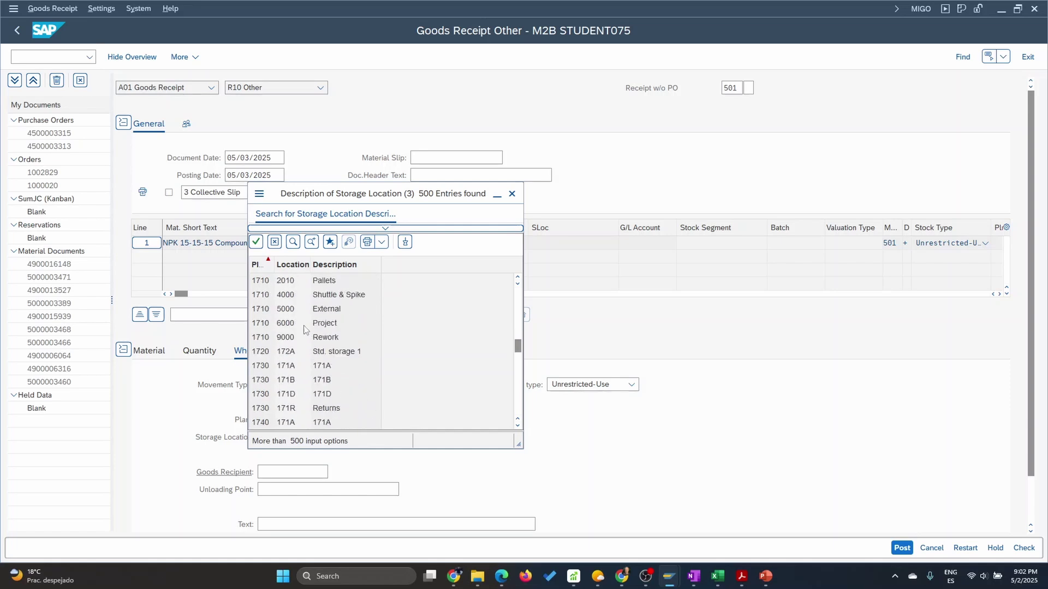
pyautogui.scroll(2, 293, 318)
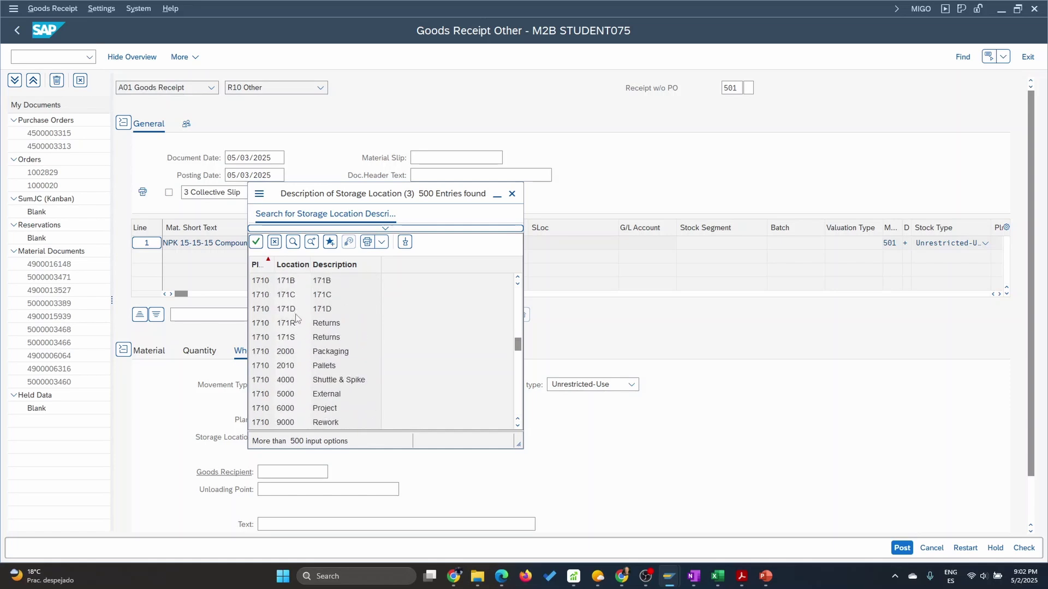
pyautogui.doubleClick(289, 281)
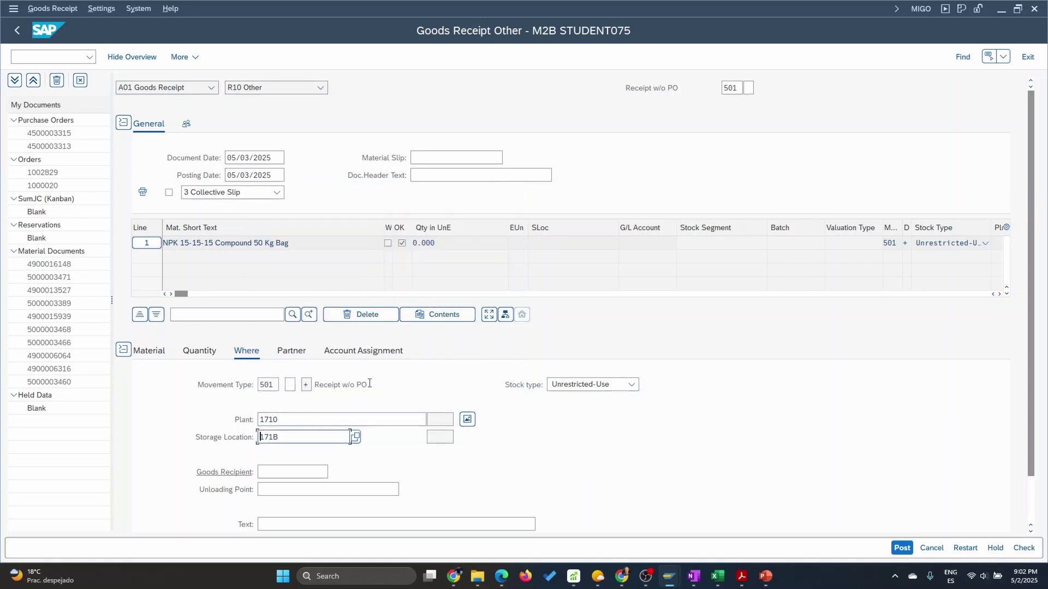
pyautogui.press('Return')
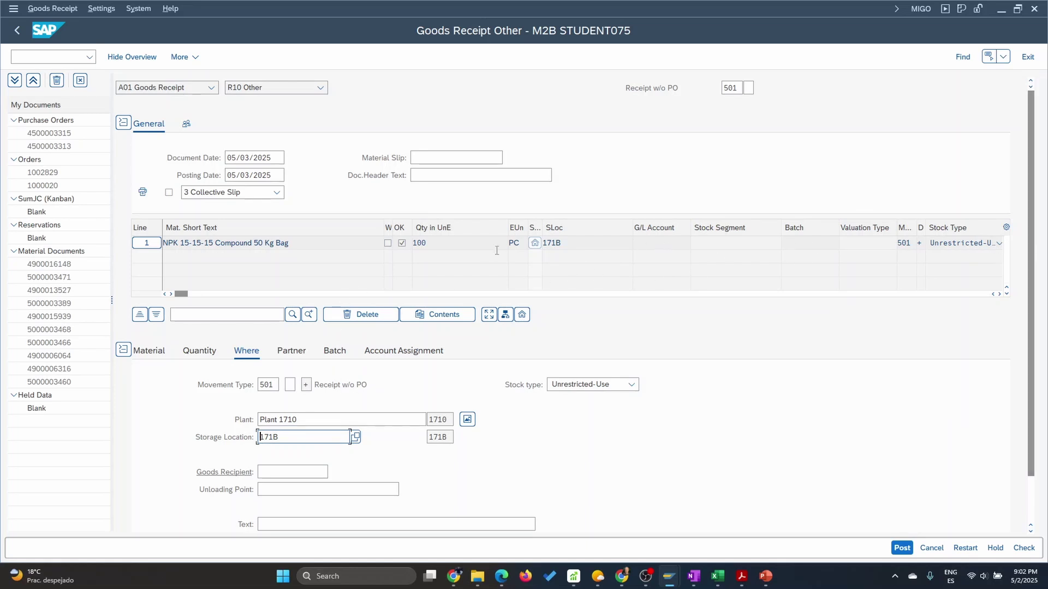
# Step: Check the goods receipt document and close its message log
pyautogui.scroll(-1, 507, 384)
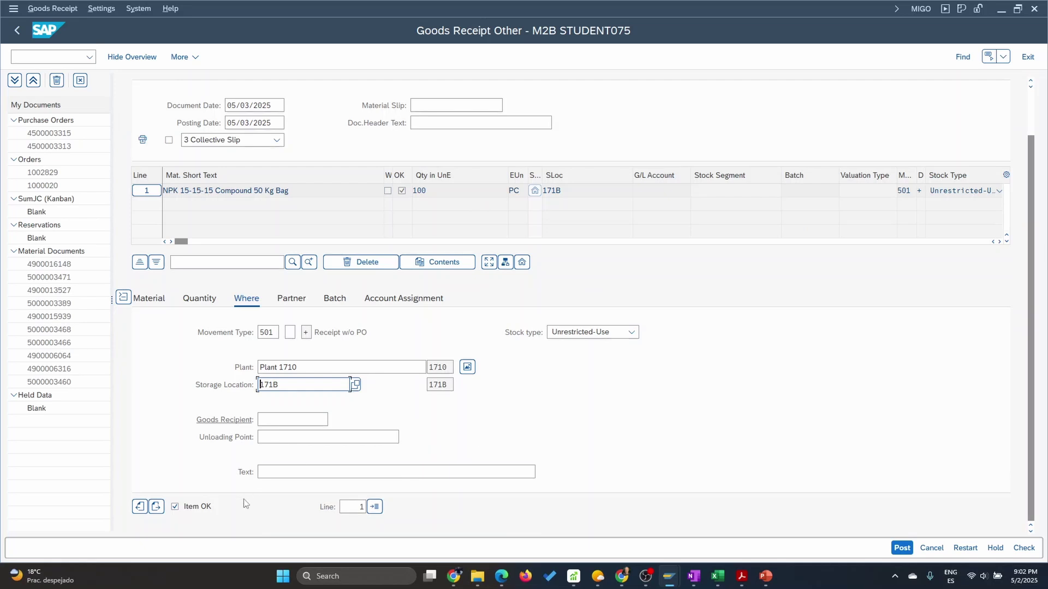
pyautogui.click(1023, 548)
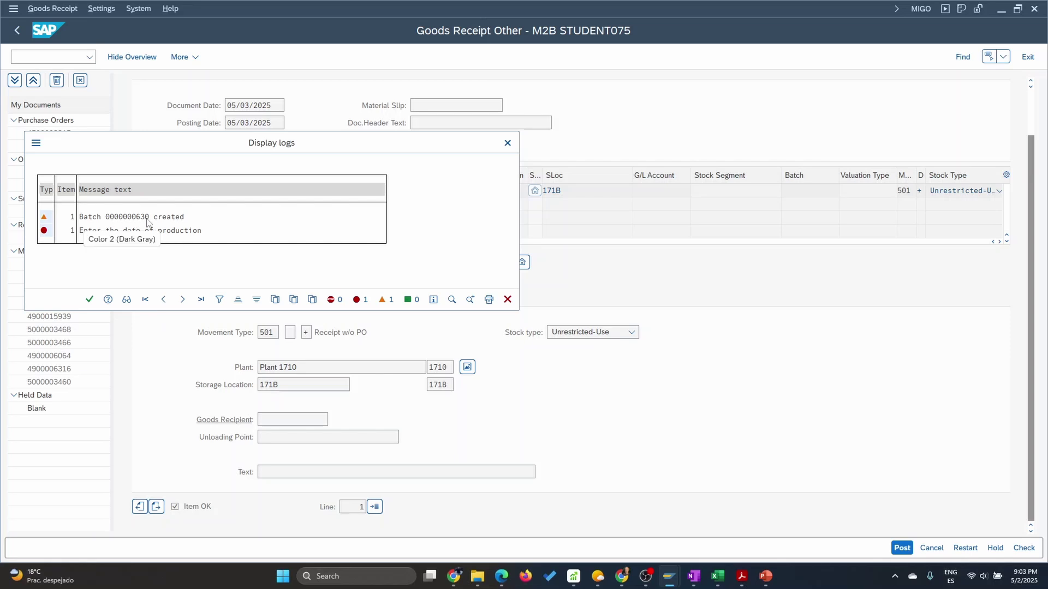
pyautogui.click(90, 300)
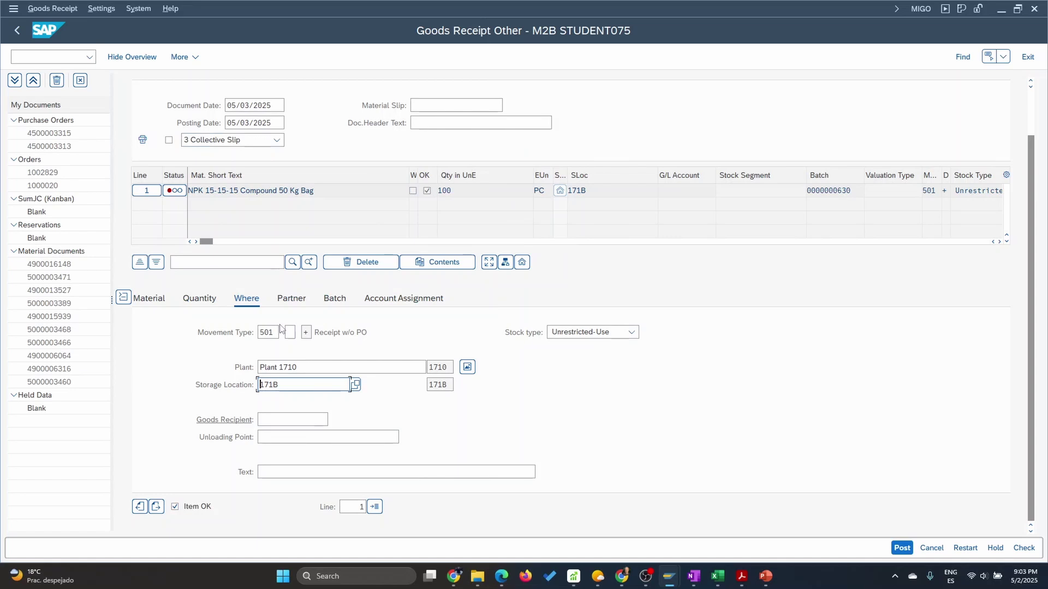
# Step: Set the batch's date of manufacture to 04/15/2025, and post the goods receipt after rechecking it
pyautogui.click(334, 299)
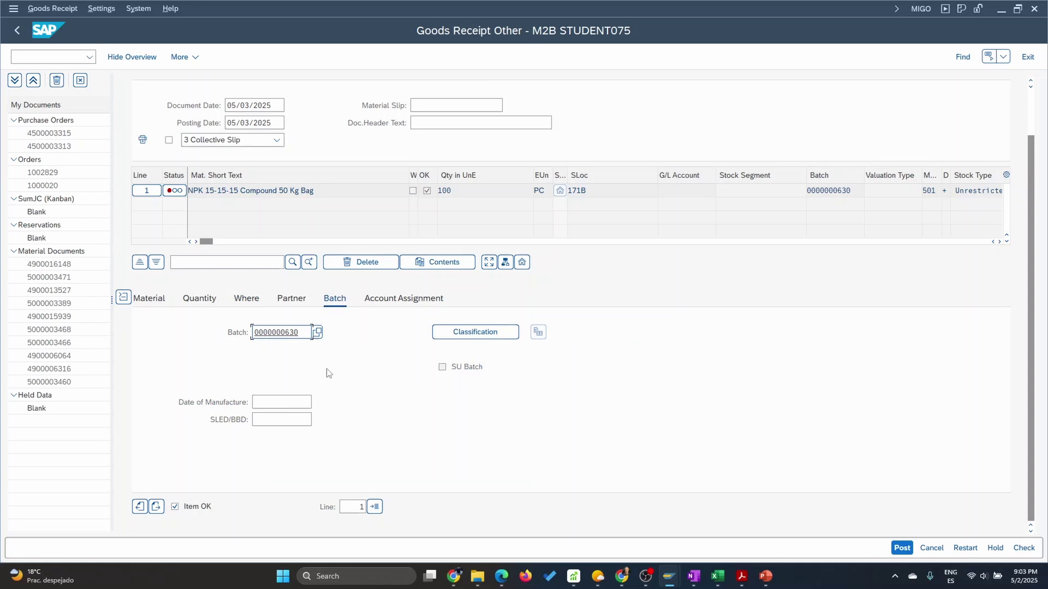
pyautogui.click(281, 401)
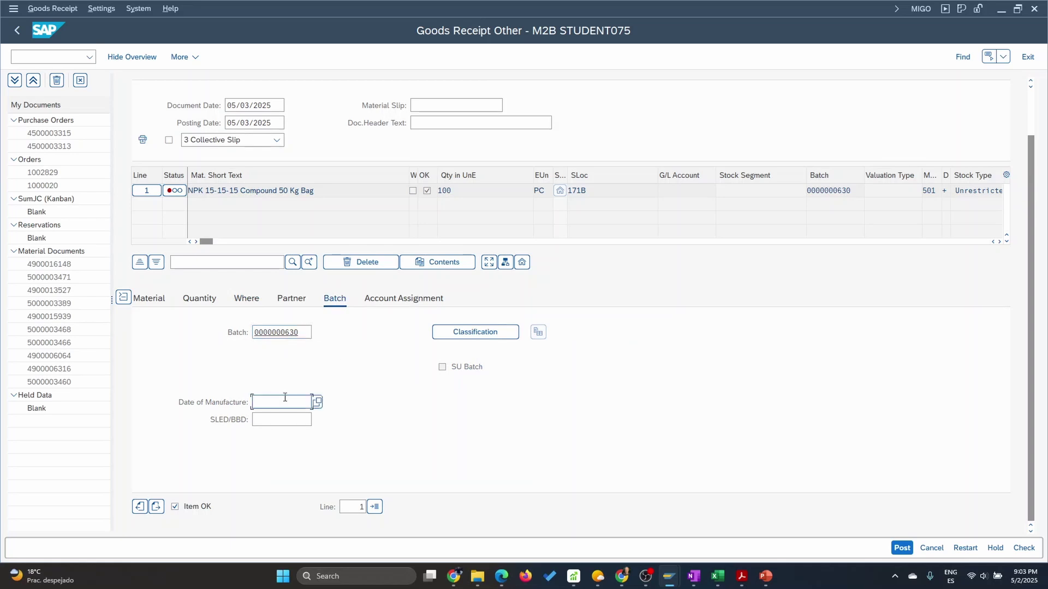
pyautogui.click(317, 402)
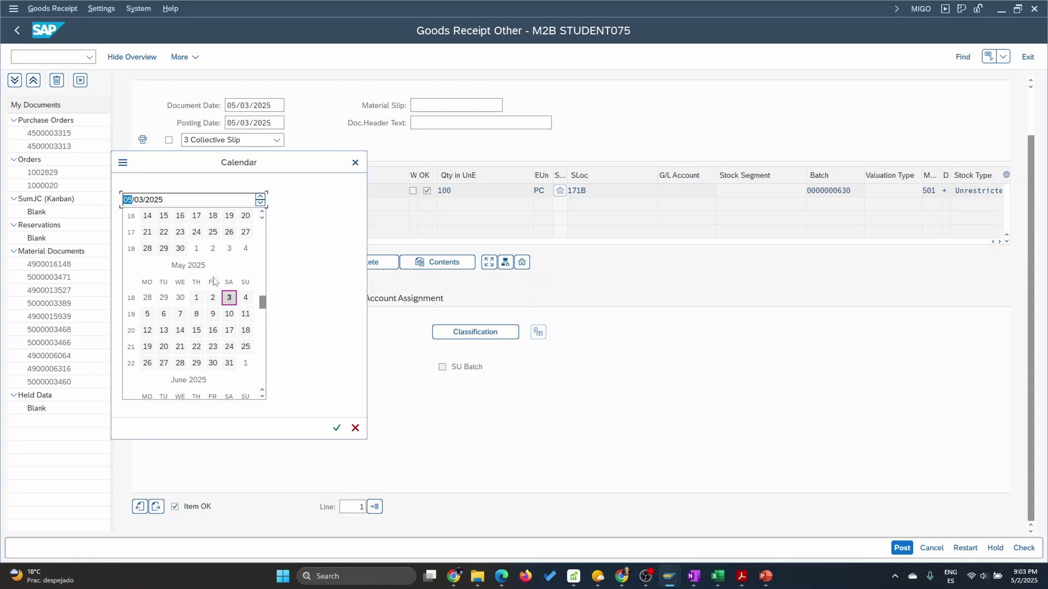
pyautogui.doubleClick(164, 217)
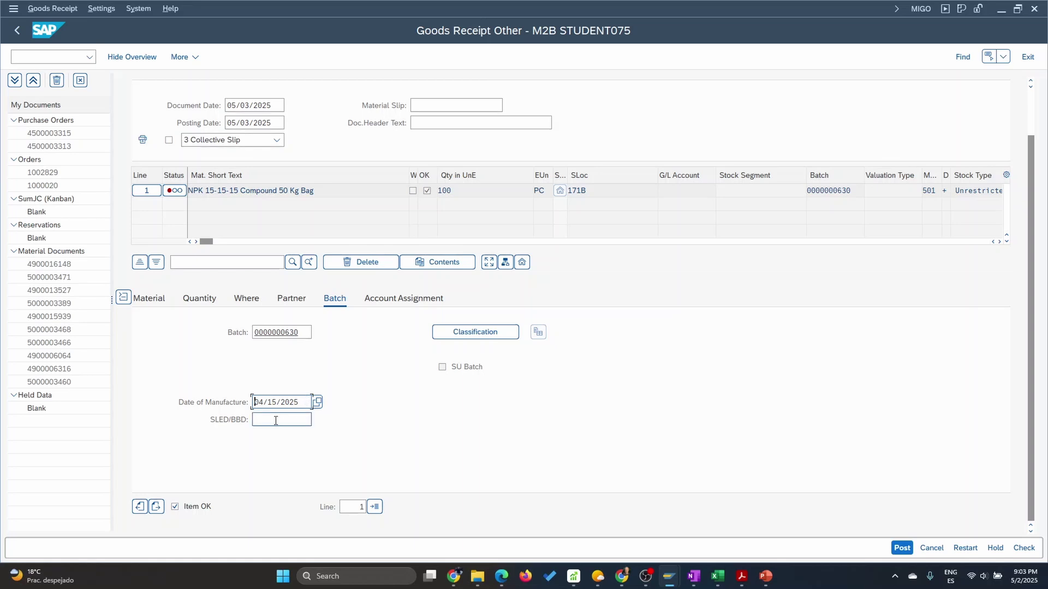
pyautogui.click(1024, 549)
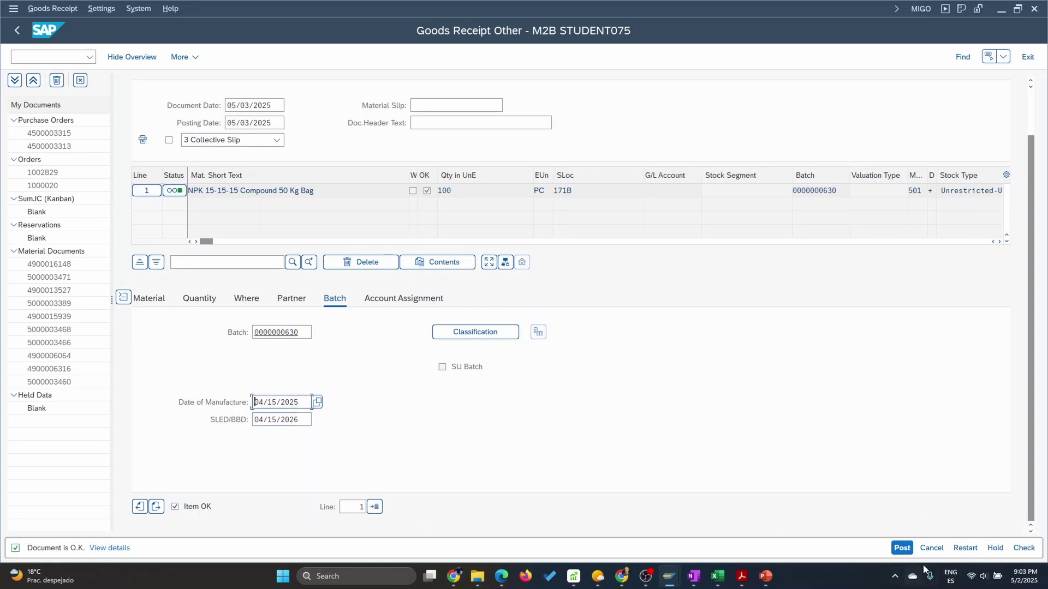
pyautogui.click(903, 550)
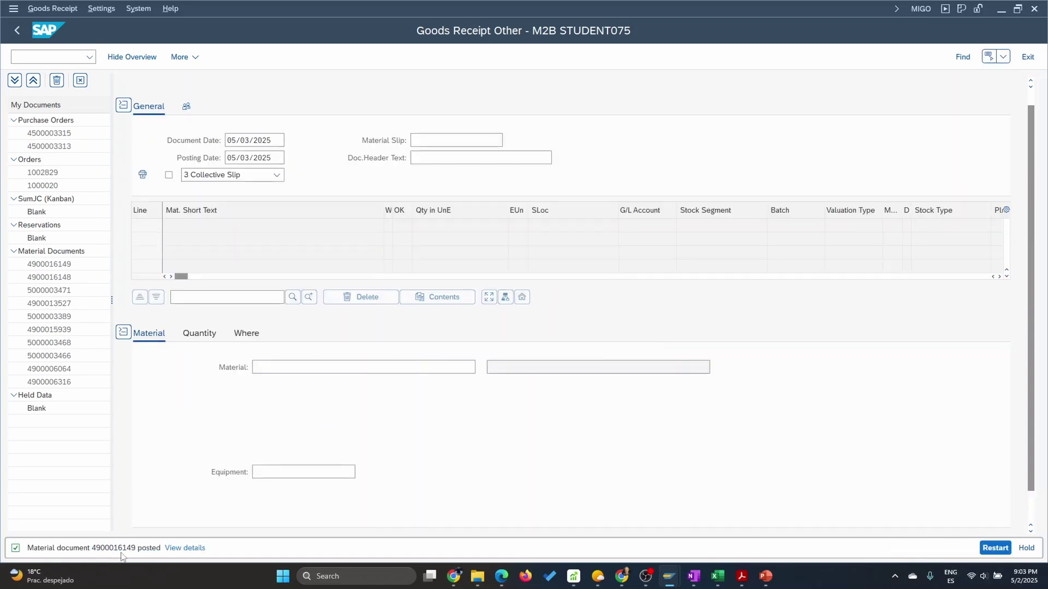
# Step: Rerun the stock overview for NPK151515BAG in plant 1710 and examine the stock details of the batch in storage location 171B
pyautogui.moveTo(669, 577)
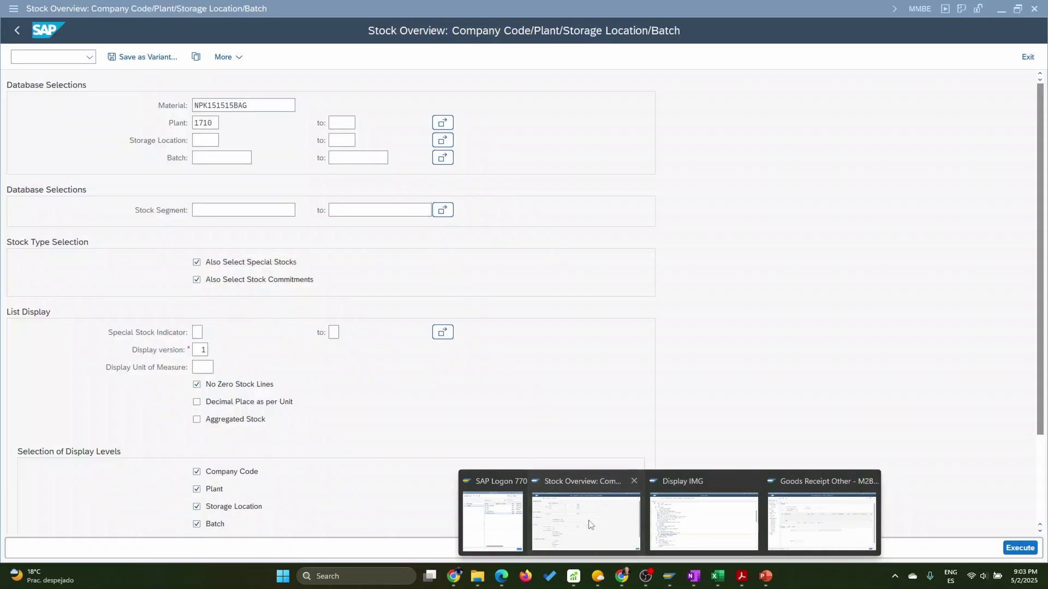
pyautogui.click(590, 525)
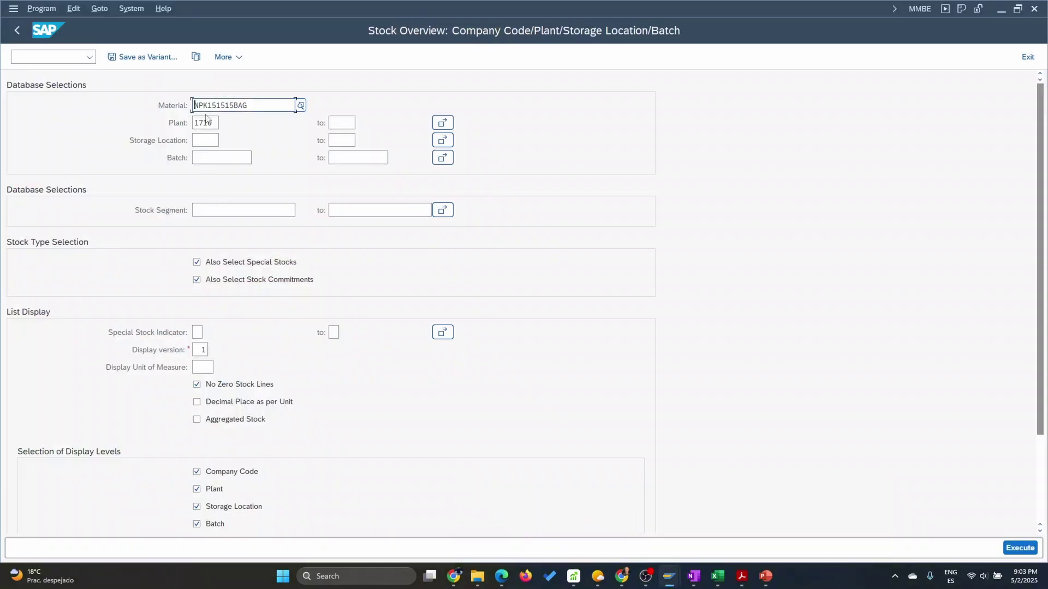
pyautogui.click(1011, 550)
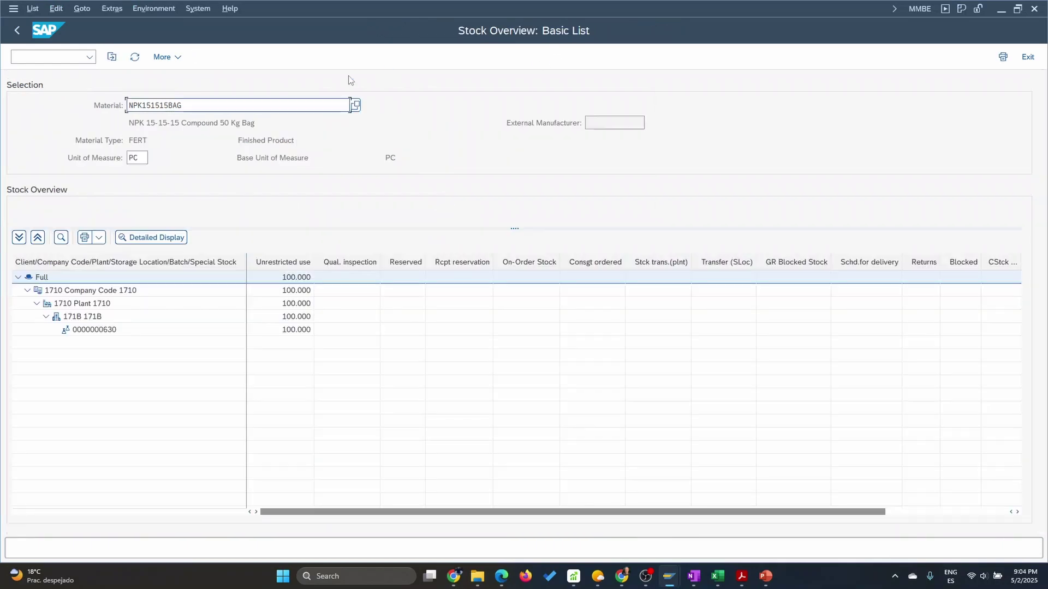
pyautogui.click(293, 330)
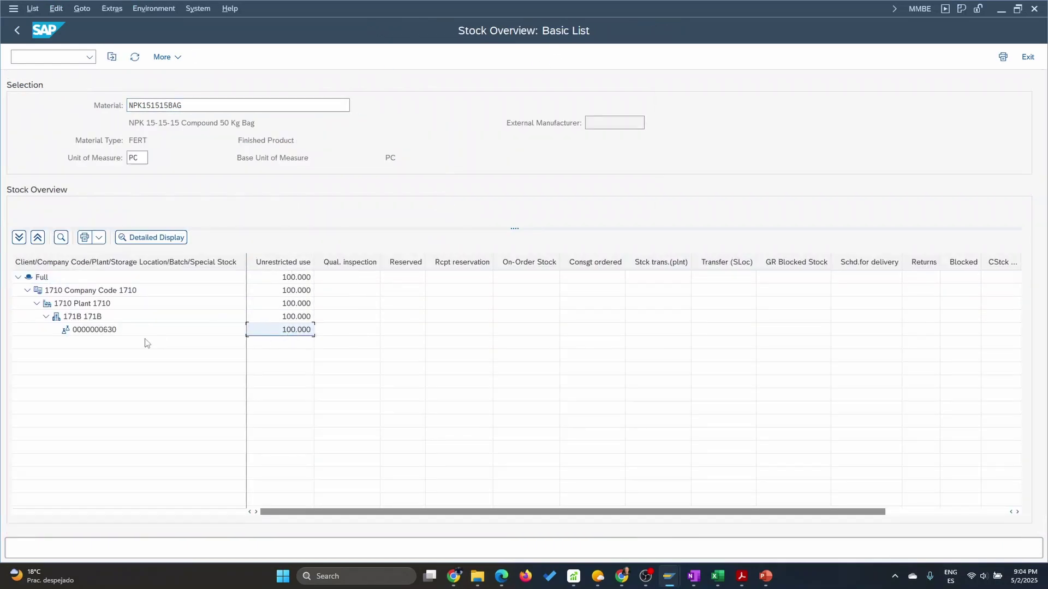
pyautogui.click(107, 331)
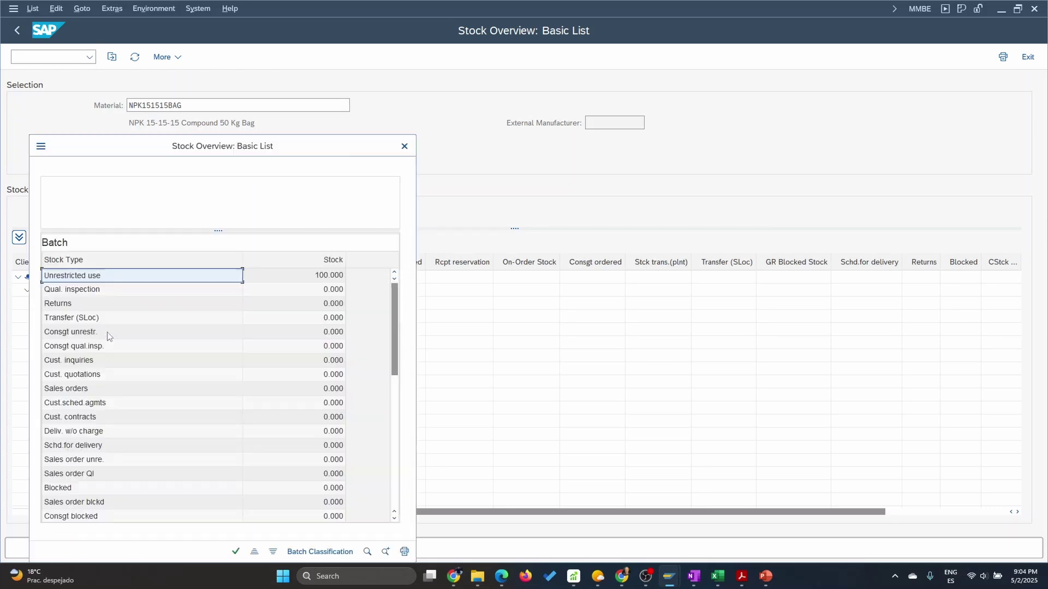
pyautogui.click(404, 146)
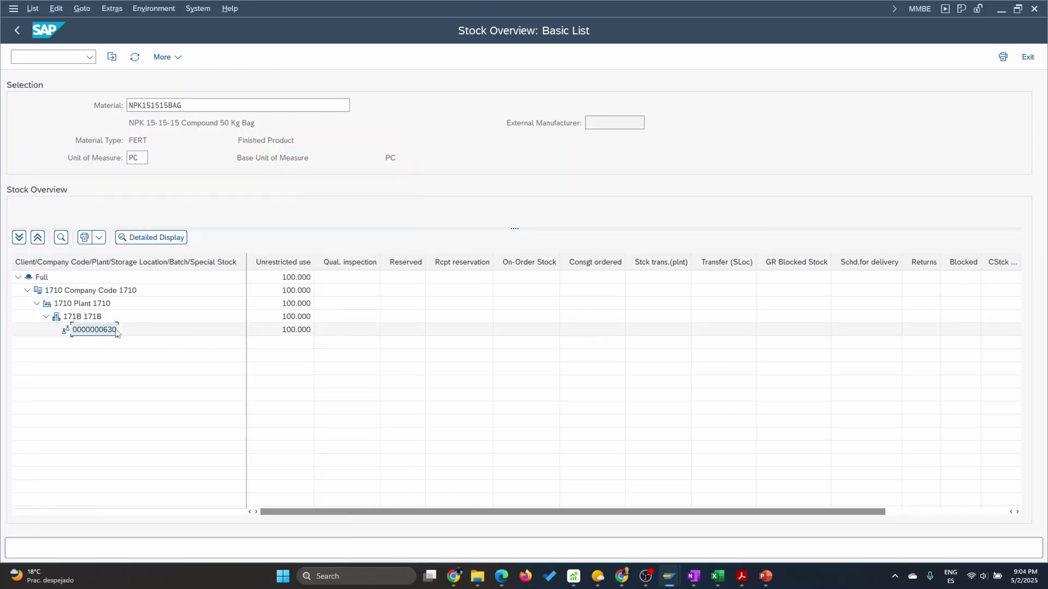
pyautogui.click(16, 30)
pyautogui.click(16, 30)
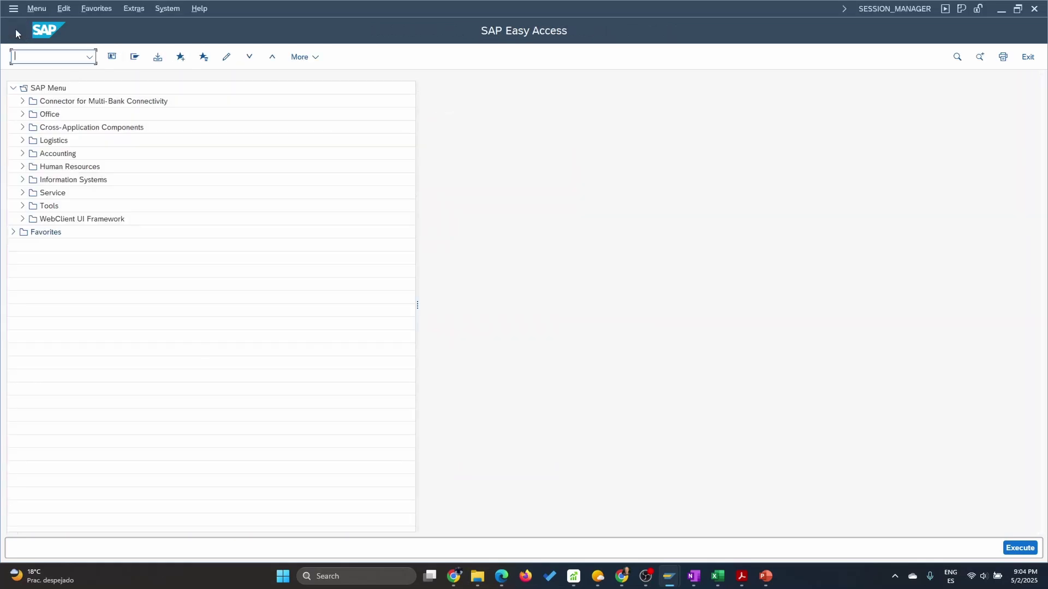
pyautogui.write('msc')
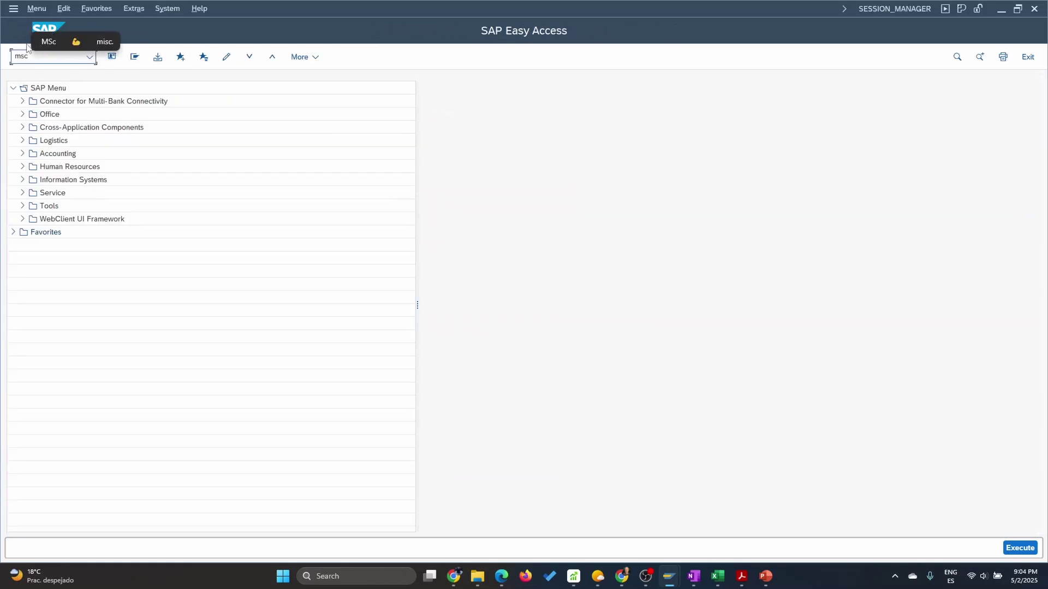
pyautogui.write('3n')
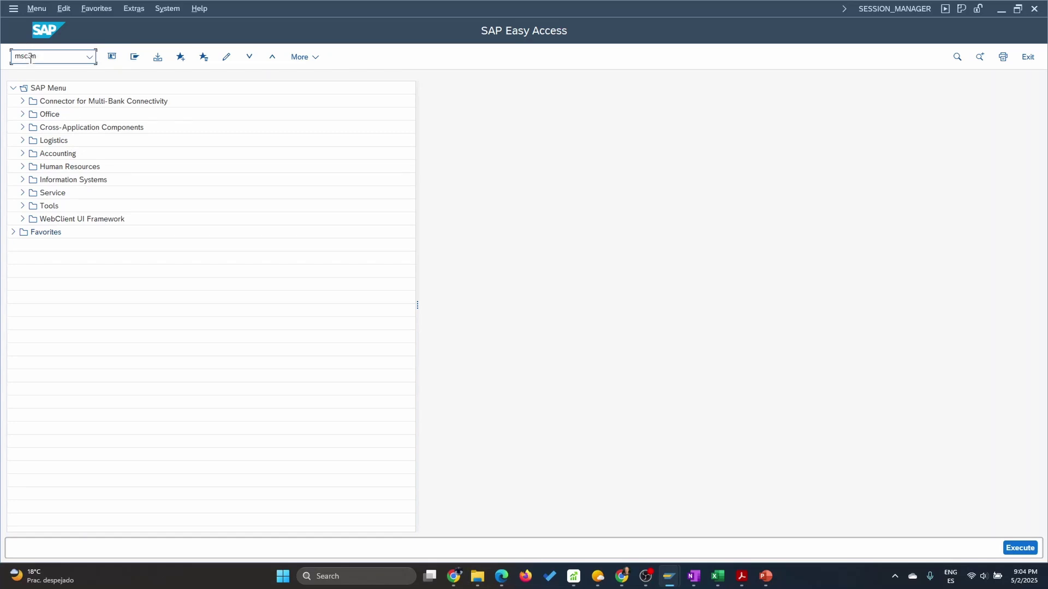
pyautogui.press('Return')
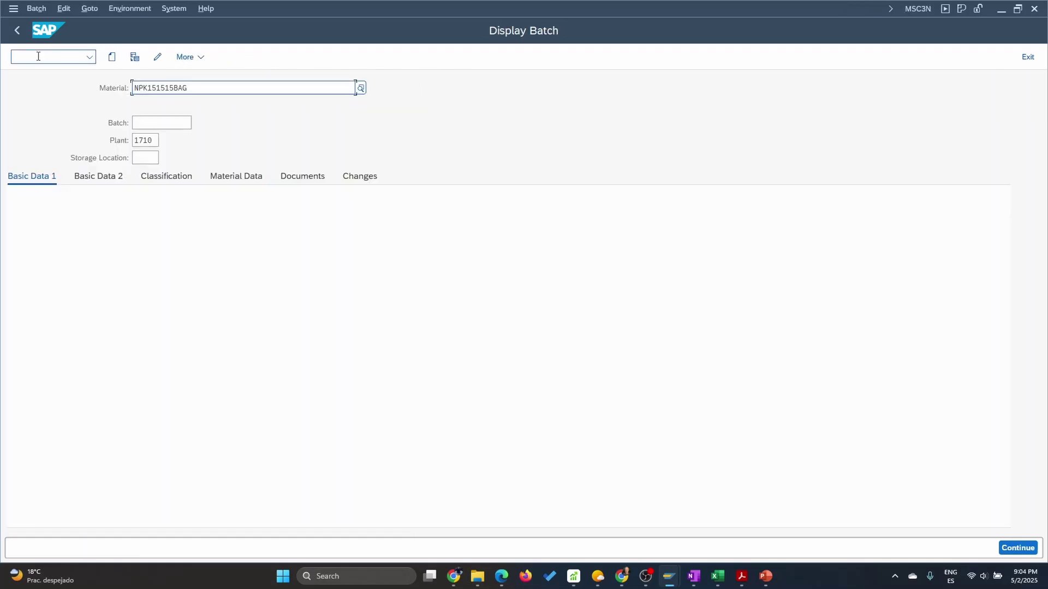
pyautogui.click(160, 122)
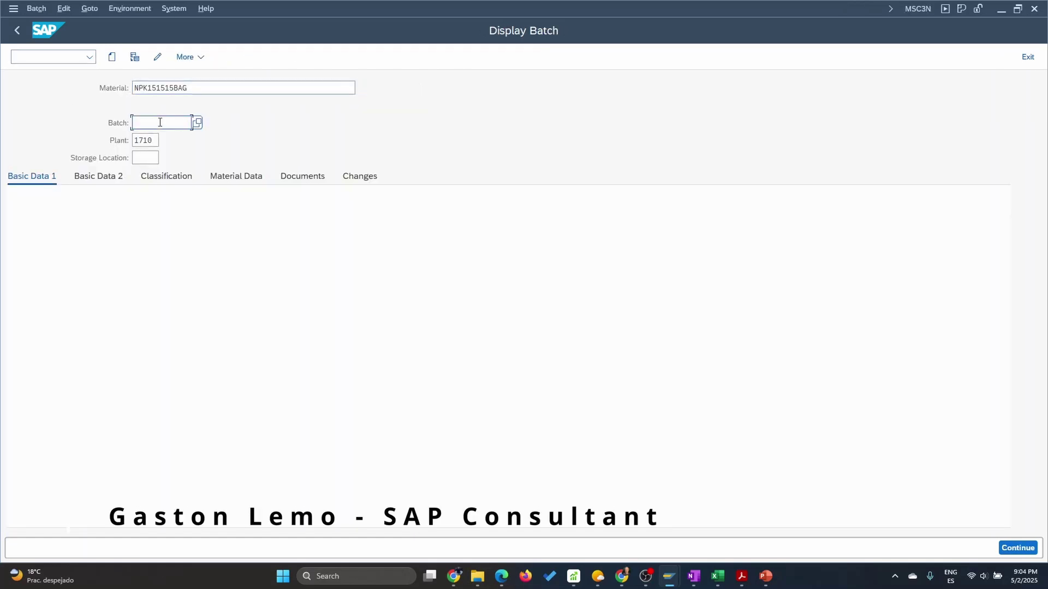
pyautogui.hotkey('ctrl', 'v')
pyautogui.press('Return')
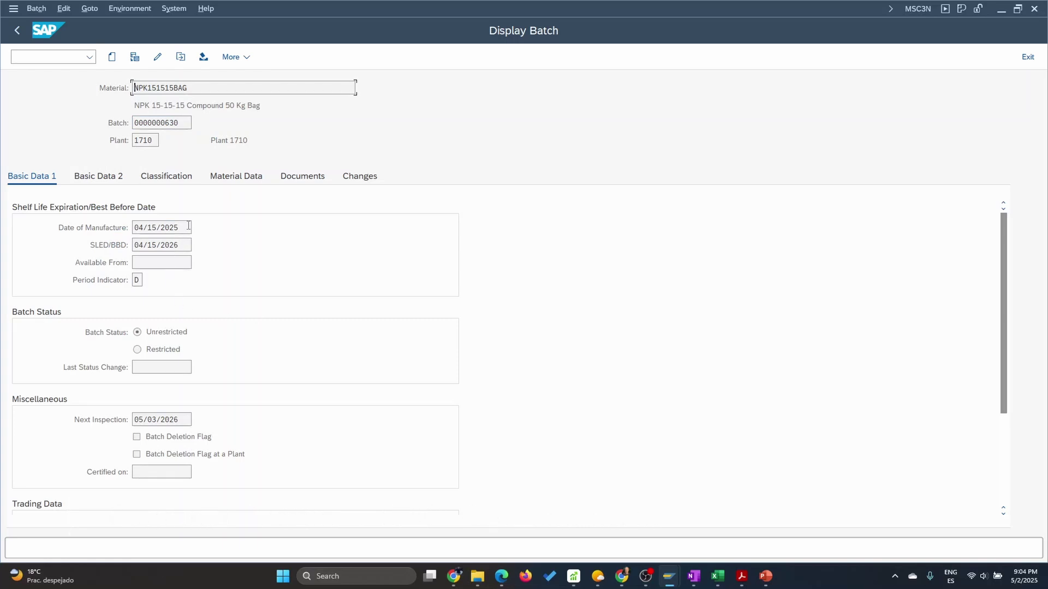
# Step: Examine the batch's date of manufacture, next inspection date and last goods receipt date in its first basic data
pyautogui.moveTo(185, 228); pyautogui.dragTo(75, 232)
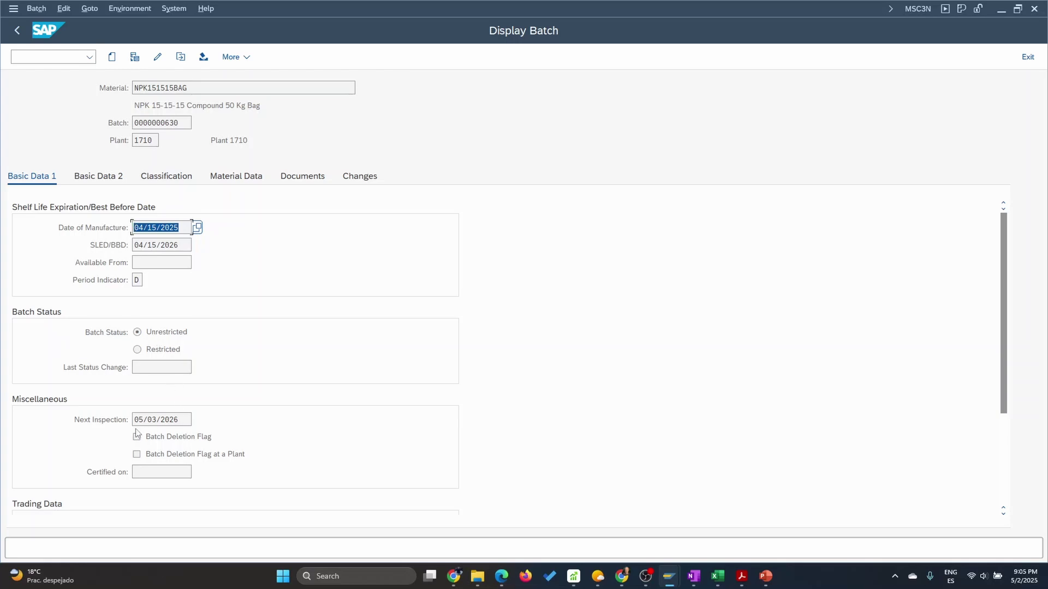
pyautogui.moveTo(179, 421); pyautogui.dragTo(72, 422)
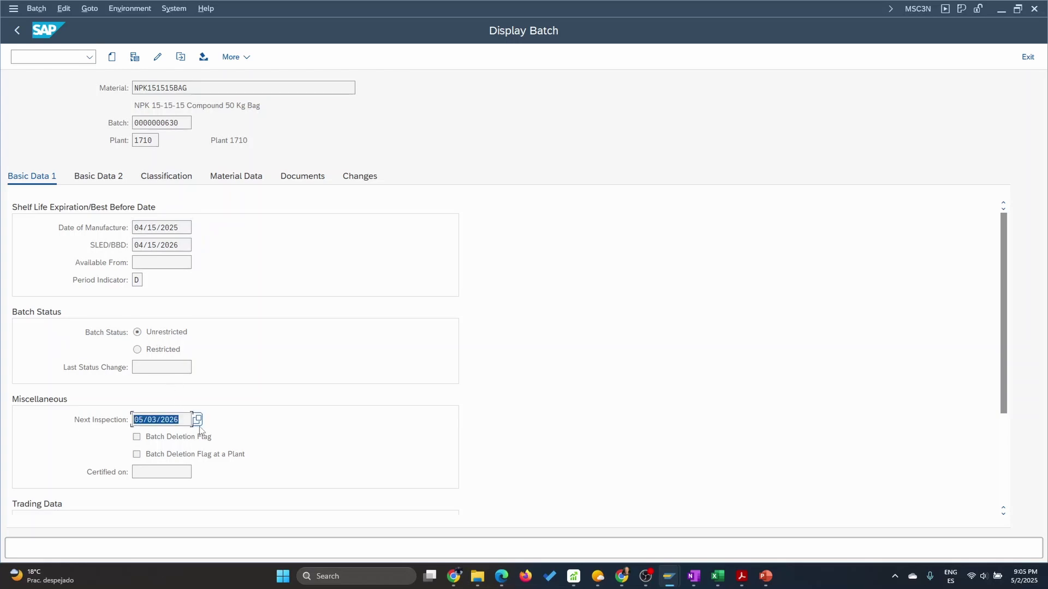
pyautogui.scroll(-2, 177, 338)
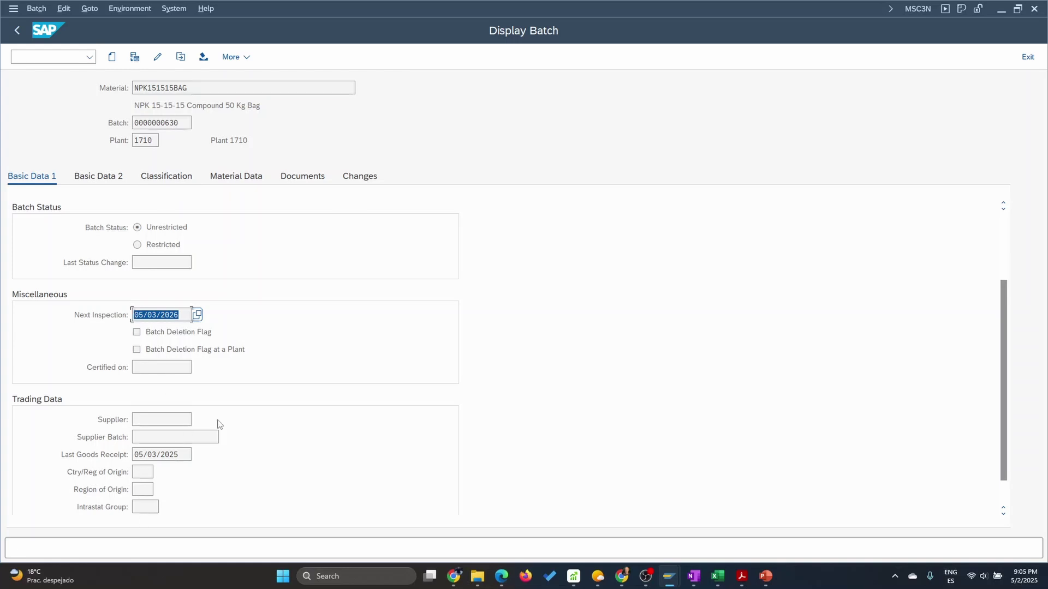
pyautogui.moveTo(180, 460); pyautogui.dragTo(111, 461)
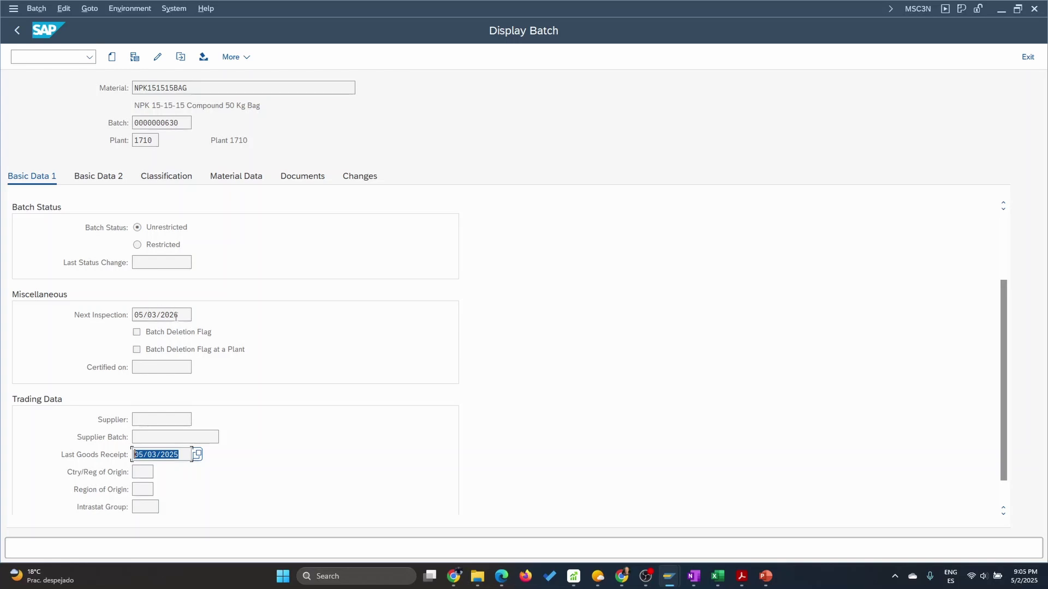
pyautogui.moveTo(176, 315); pyautogui.dragTo(112, 318)
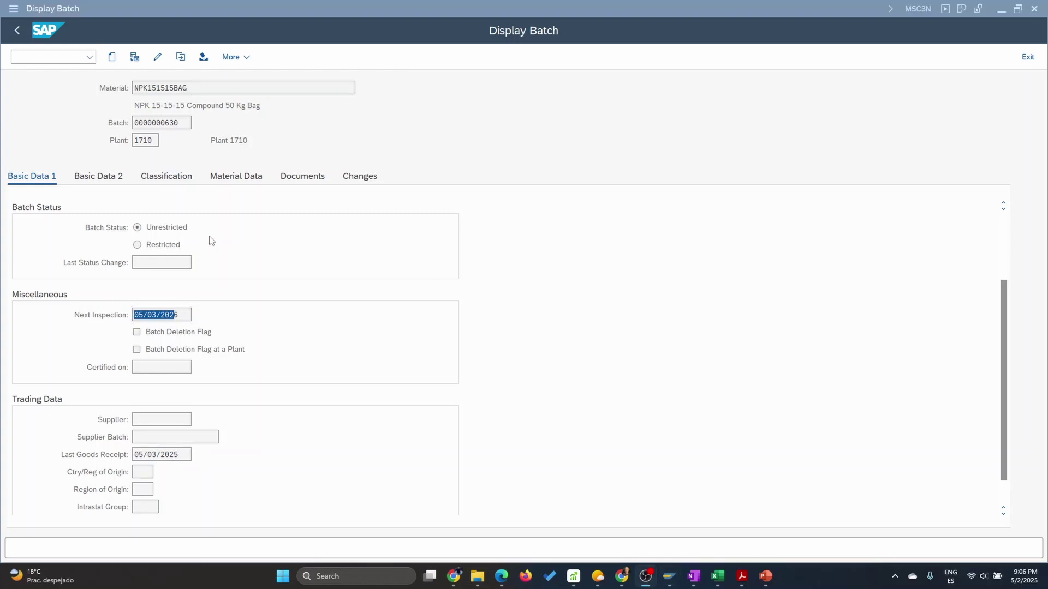
# Step: Review the batch's second basic data and check the production and expiration date characteristics in its classification
pyautogui.click(107, 182)
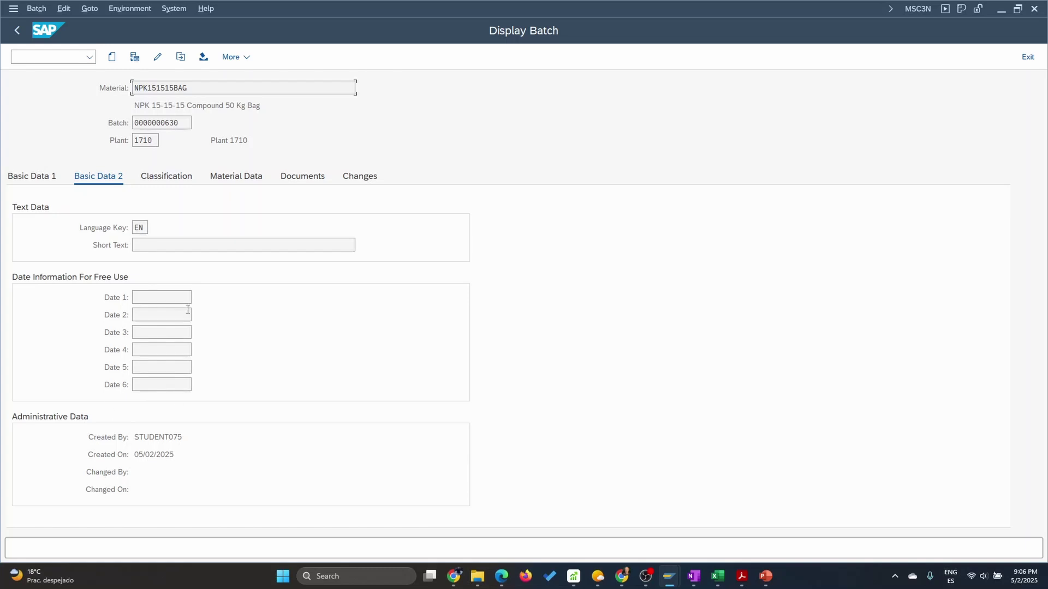
pyautogui.click(185, 183)
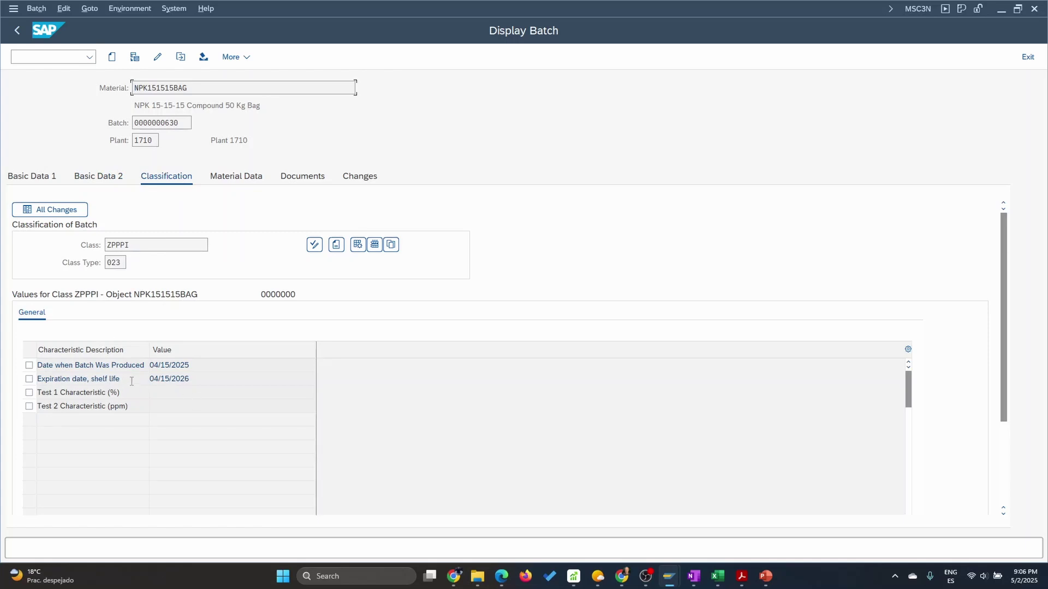
pyautogui.click(90, 366)
pyautogui.press('Tab')
pyautogui.click(189, 381)
pyautogui.moveTo(190, 380); pyautogui.dragTo(121, 380)
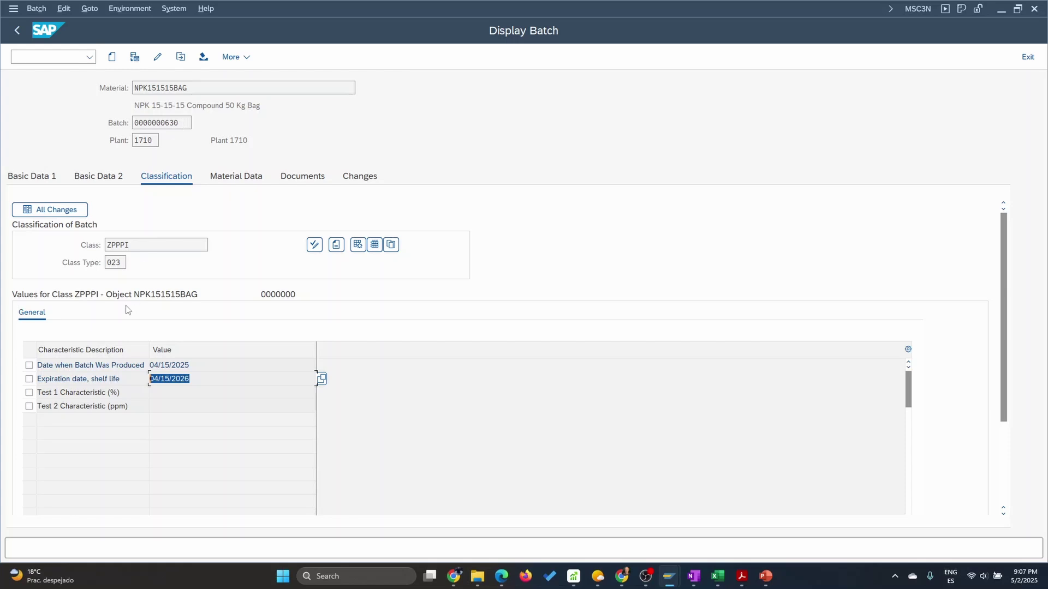
# Step: Review the batch's material data and change history, widen the change document number column, and return to the first basic data
pyautogui.click(244, 182)
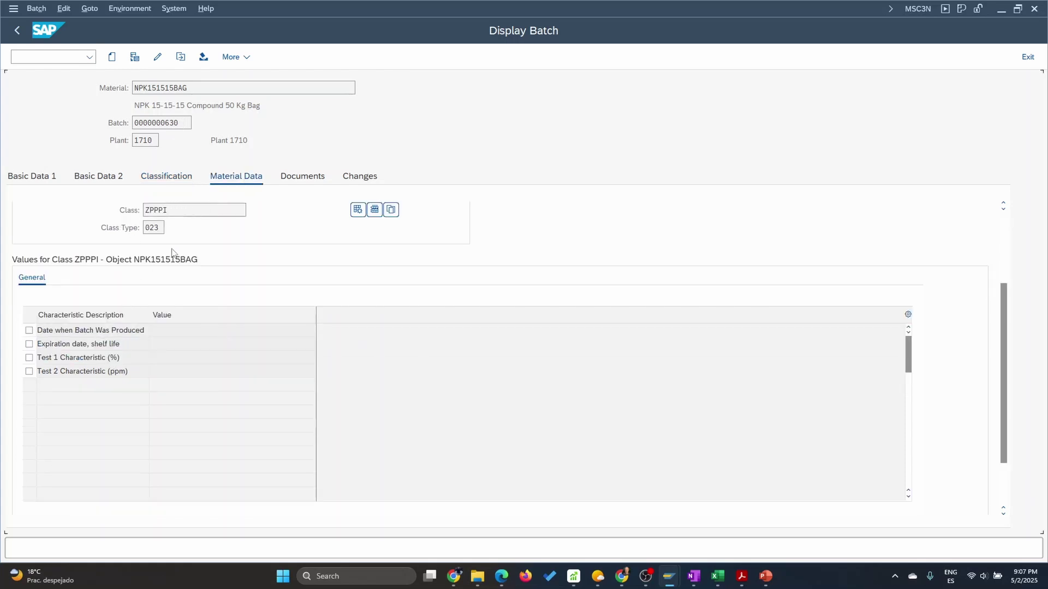
pyautogui.click(302, 181)
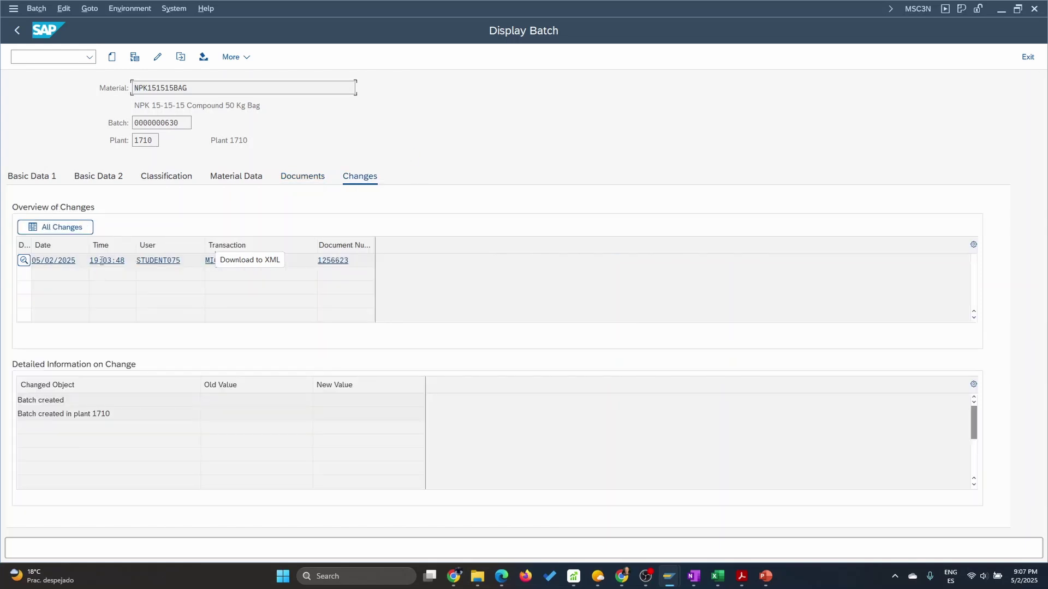
pyautogui.click(294, 261)
pyautogui.click(183, 261)
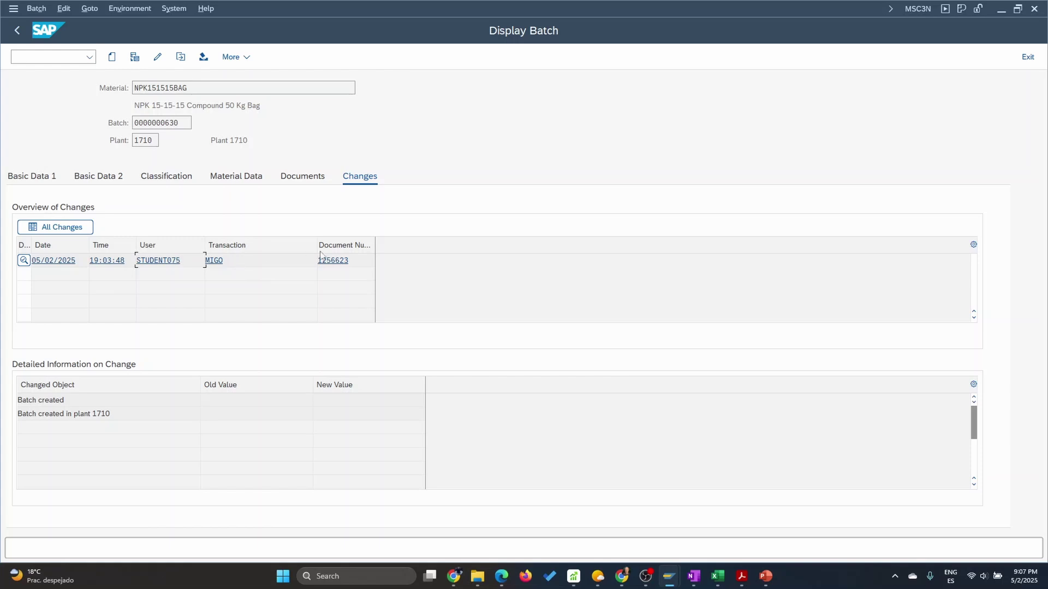
pyautogui.moveTo(374, 243); pyautogui.dragTo(419, 241)
pyautogui.click(39, 182)
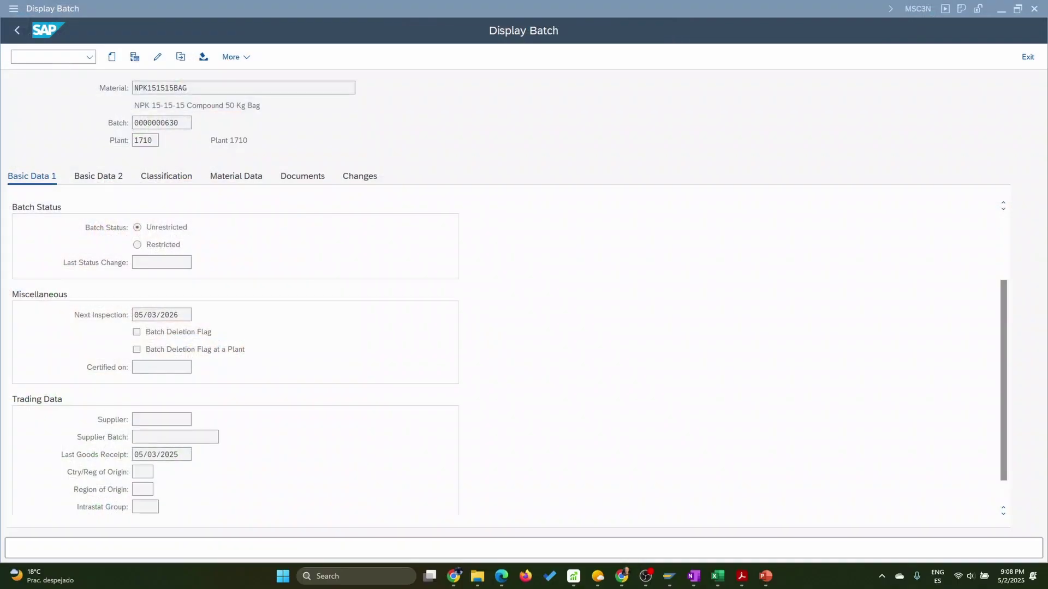
pyautogui.click(580, 3)
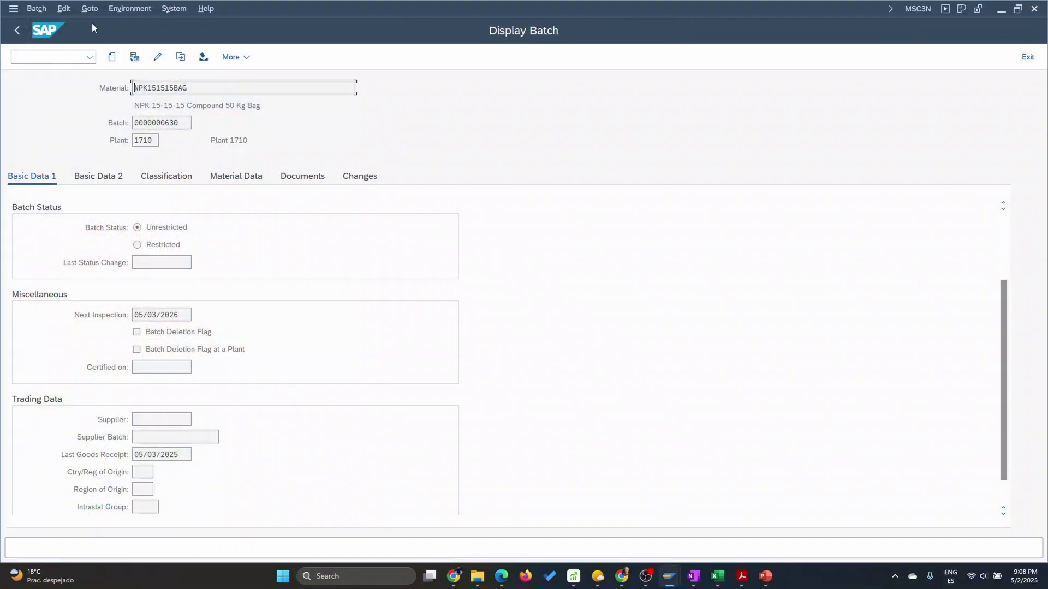
# Step: Leave the batch display, find Domestic US Supplier 2 by its supplier number in transaction BP, and open its record
pyautogui.click(17, 32)
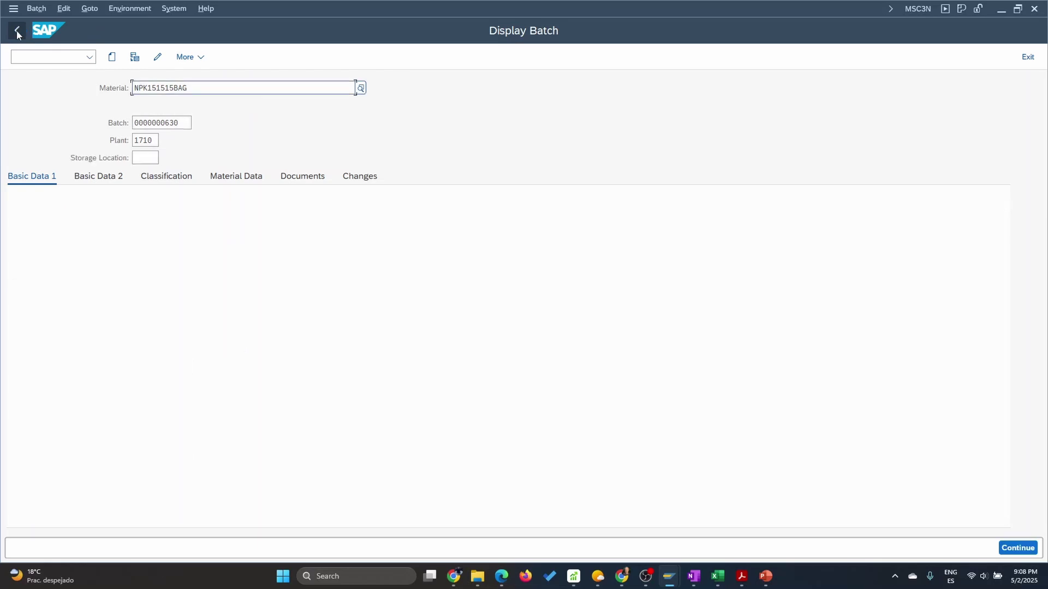
pyautogui.click(17, 31)
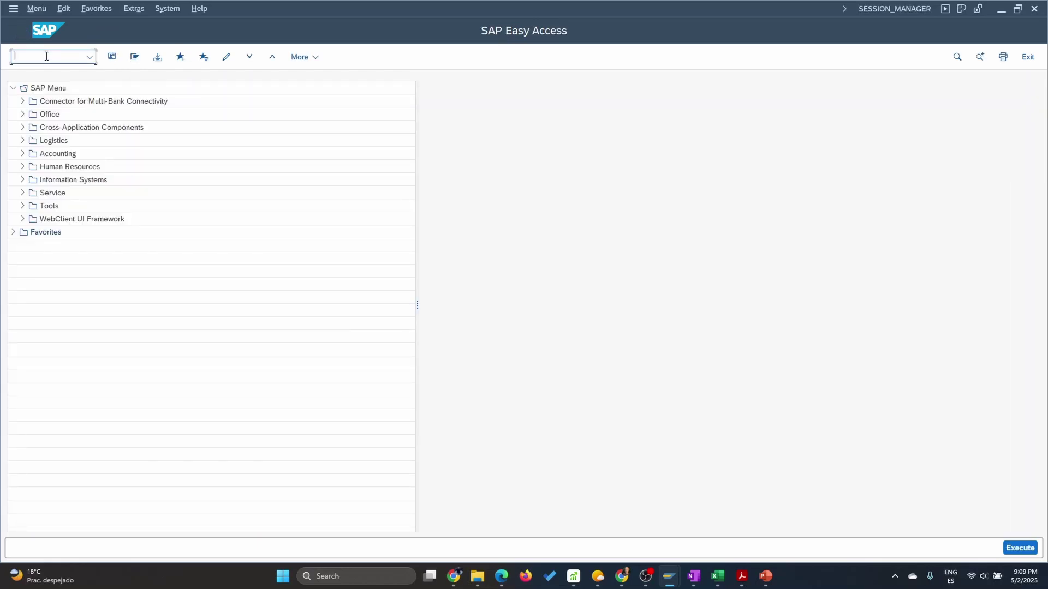
pyautogui.write('bp')
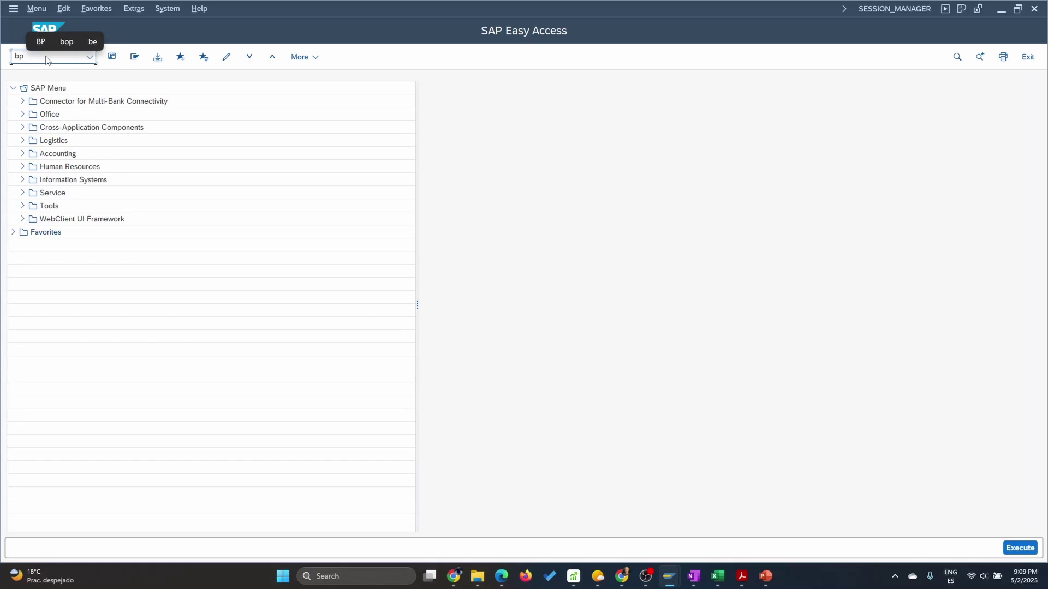
pyautogui.press('Return')
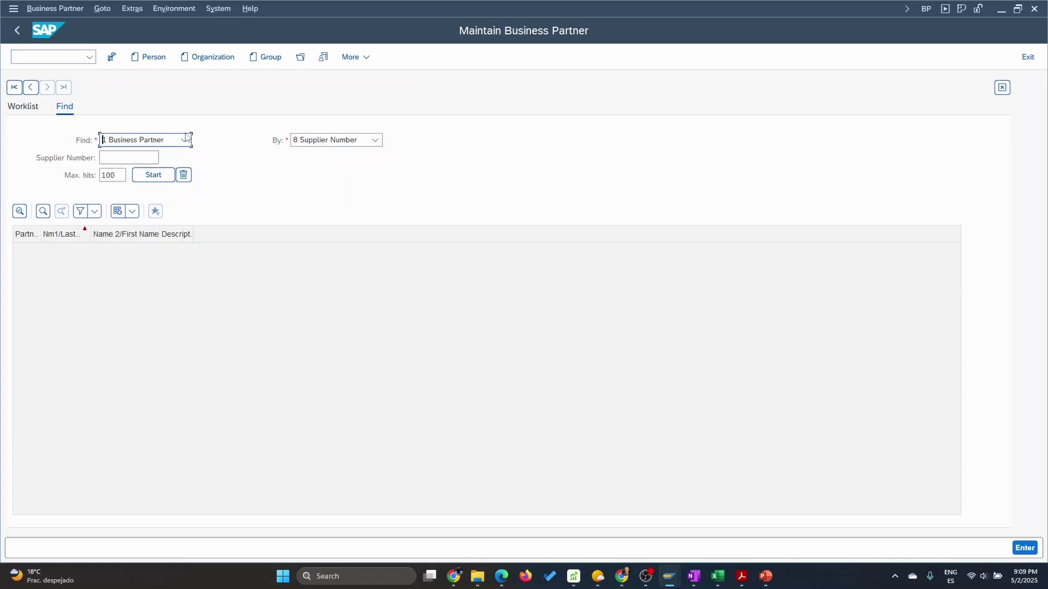
pyautogui.click(137, 157)
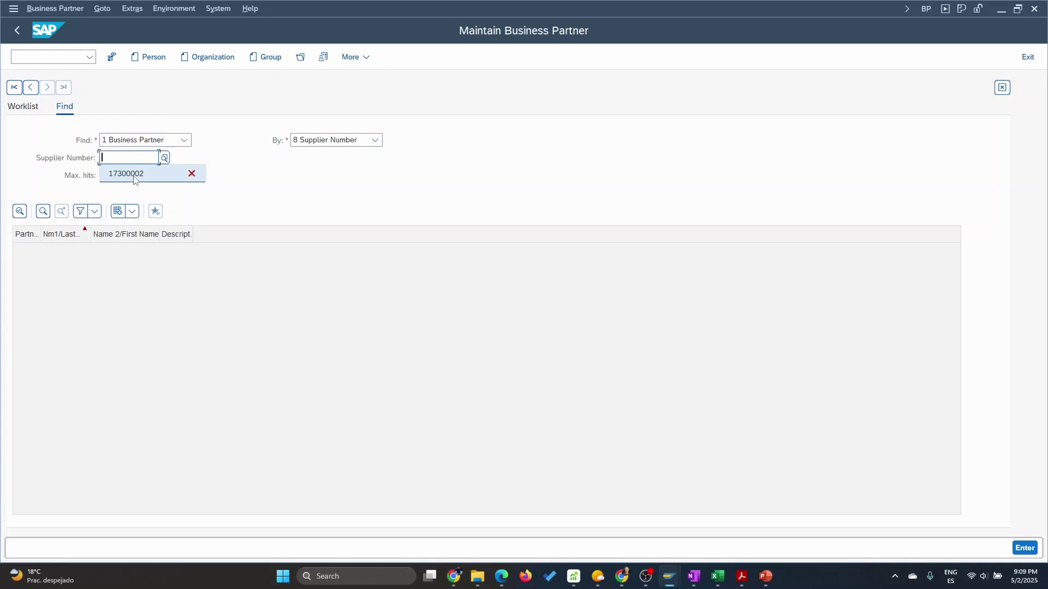
pyautogui.click(121, 177)
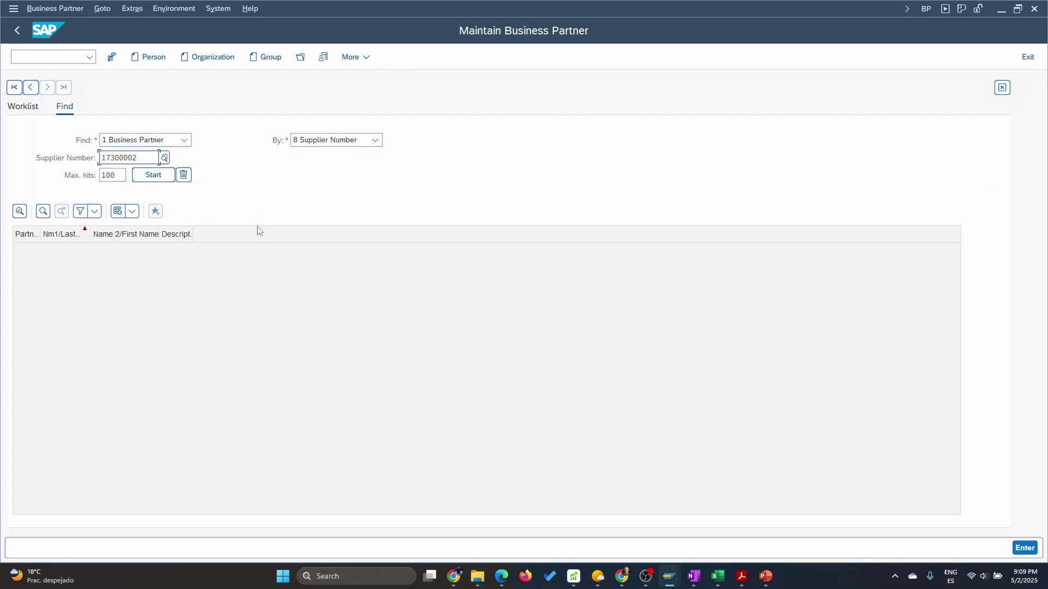
pyautogui.press('Return')
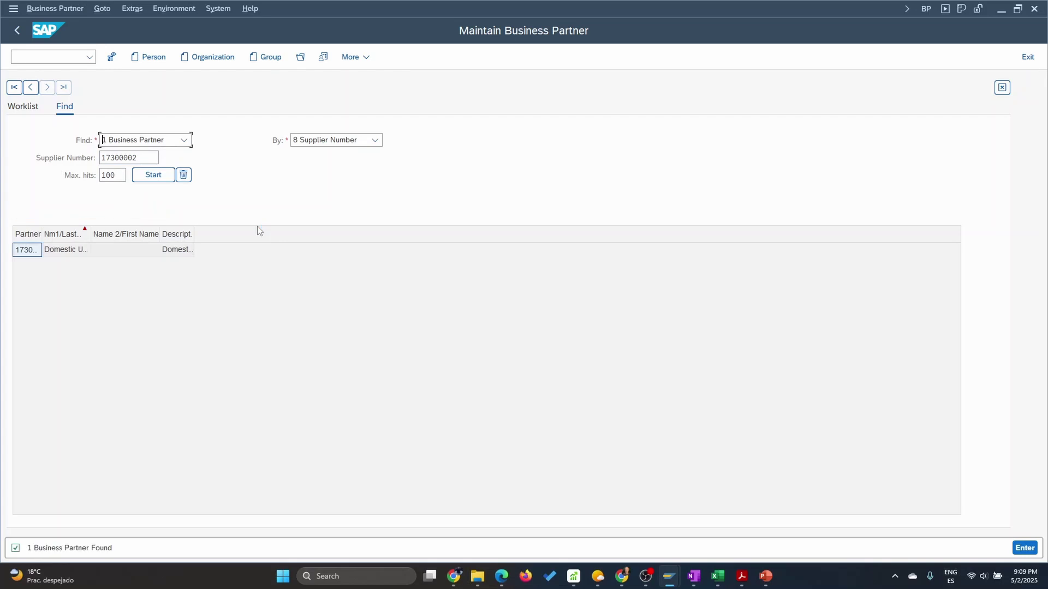
pyautogui.doubleClick(32, 254)
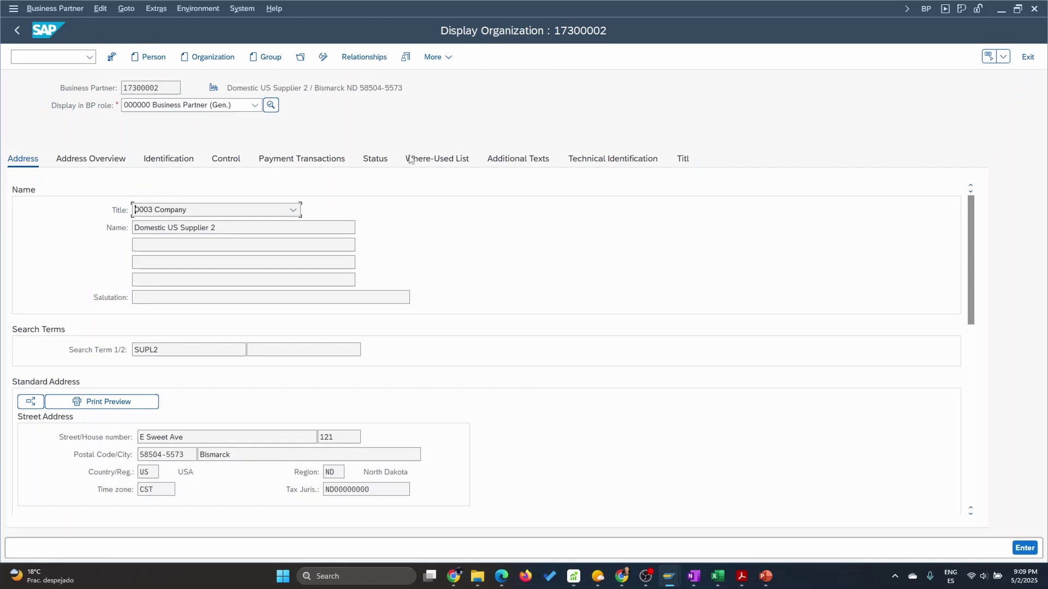
# Step: Look through the supplier's name, search terms, standard address and communication details
pyautogui.scroll(-10, 229, 433)
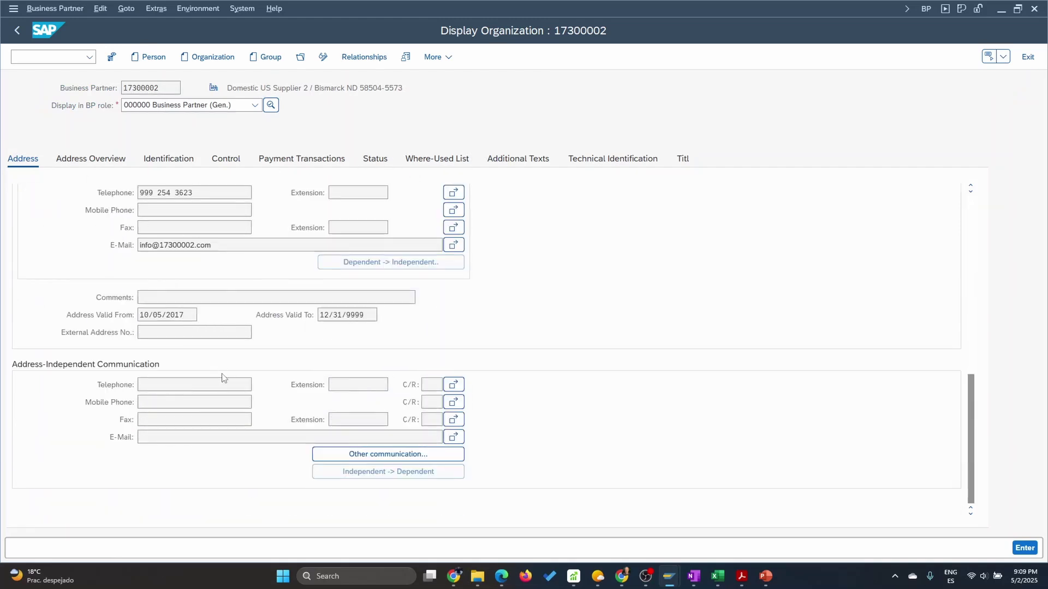
pyautogui.scroll(10, 224, 378)
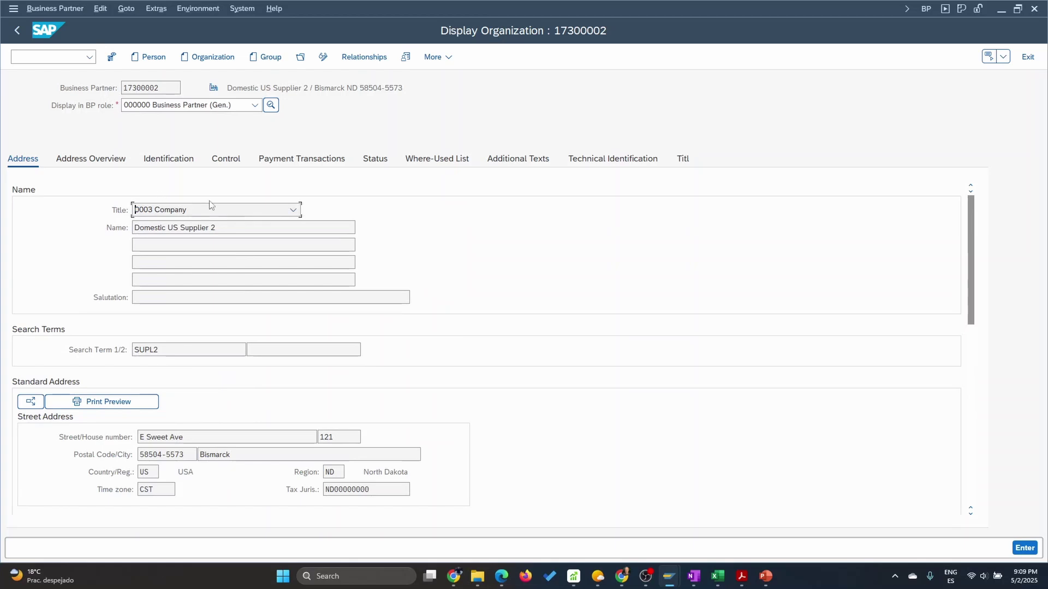
pyautogui.scroll(-5, 218, 452)
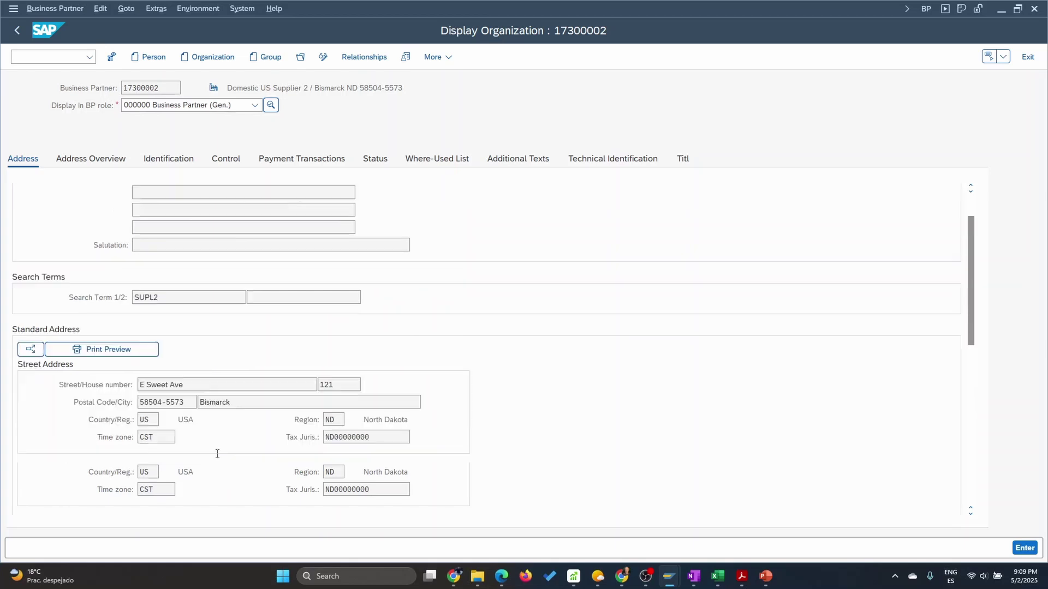
pyautogui.scroll(5, 201, 374)
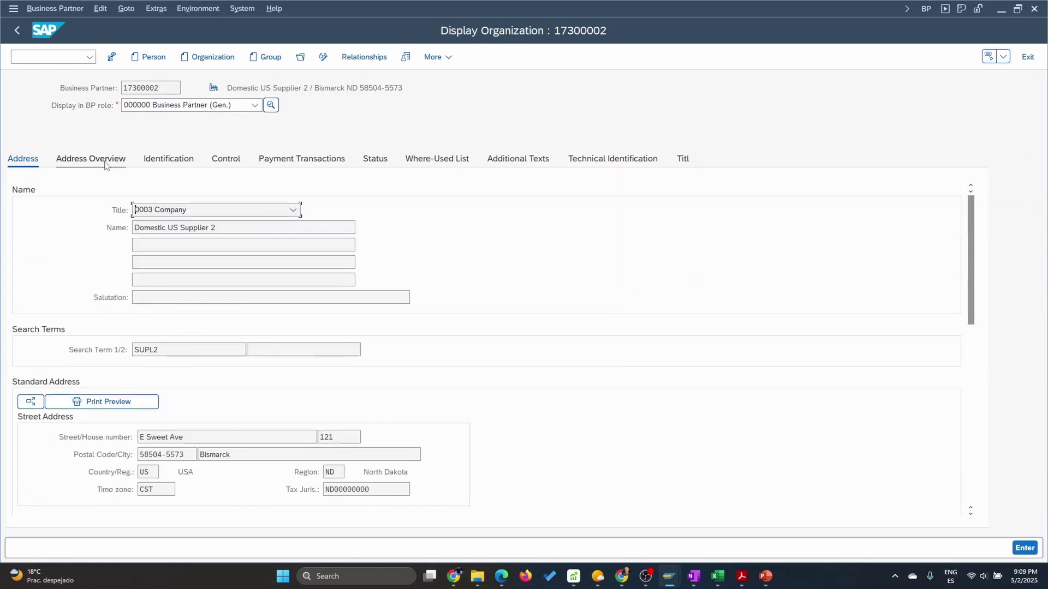
# Step: Check the supplier's address overview, business partner number, status and payment transaction data
pyautogui.click(109, 158)
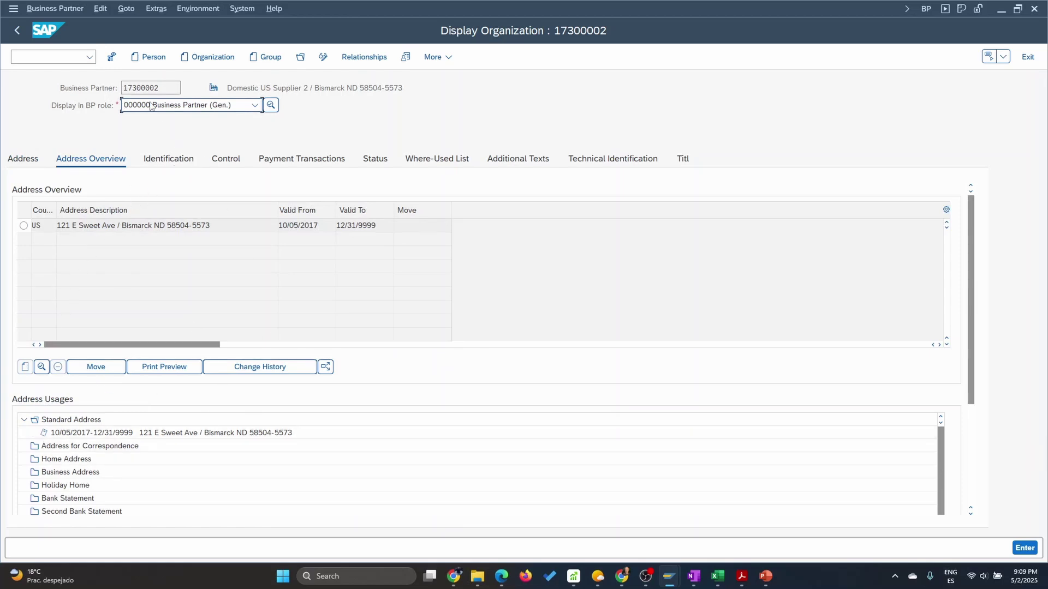
pyautogui.hotkey('shift', 'Tab')
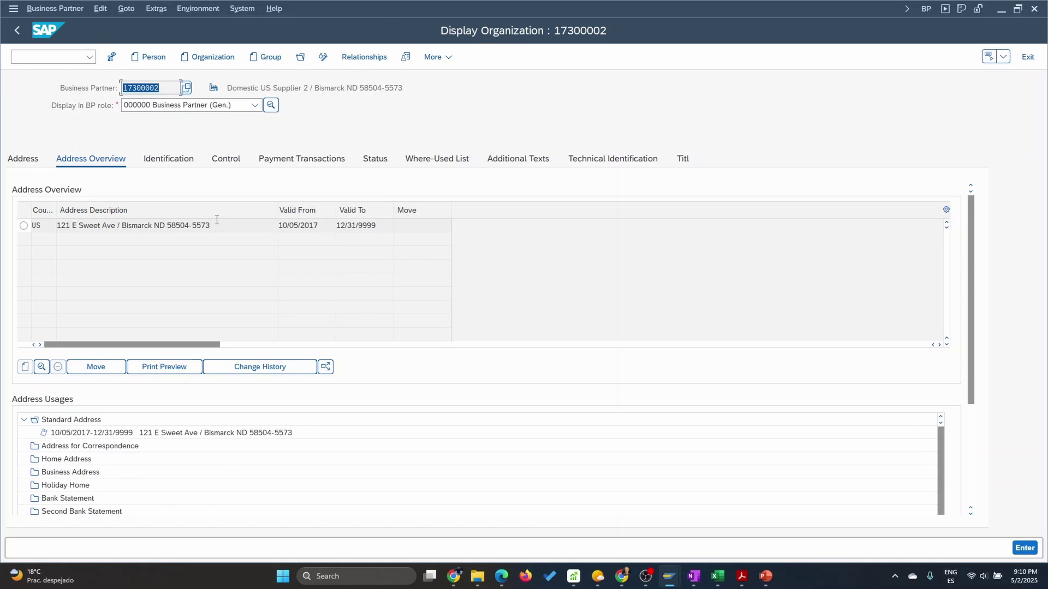
pyautogui.click(375, 163)
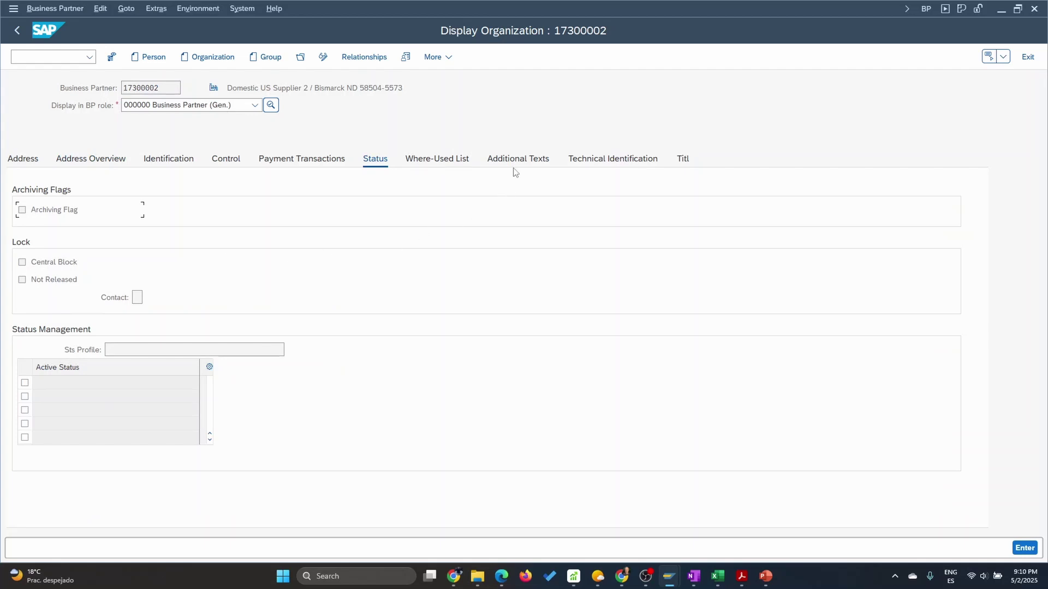
pyautogui.click(290, 164)
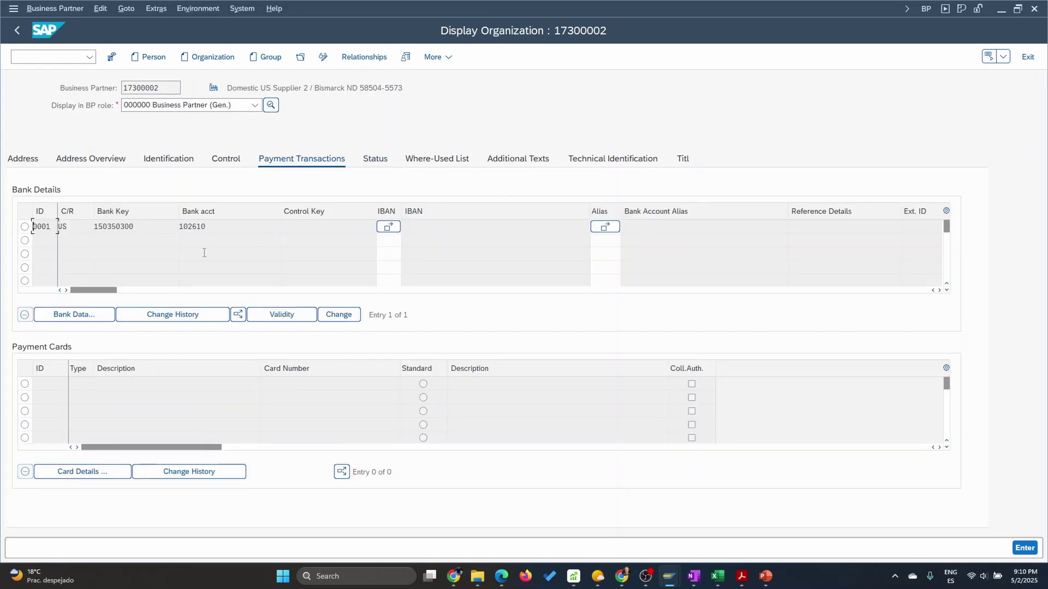
# Step: Check the supplier's control data, leave the business partner record, and show the Master Records in QM slide in PowerPoint
pyautogui.click(227, 162)
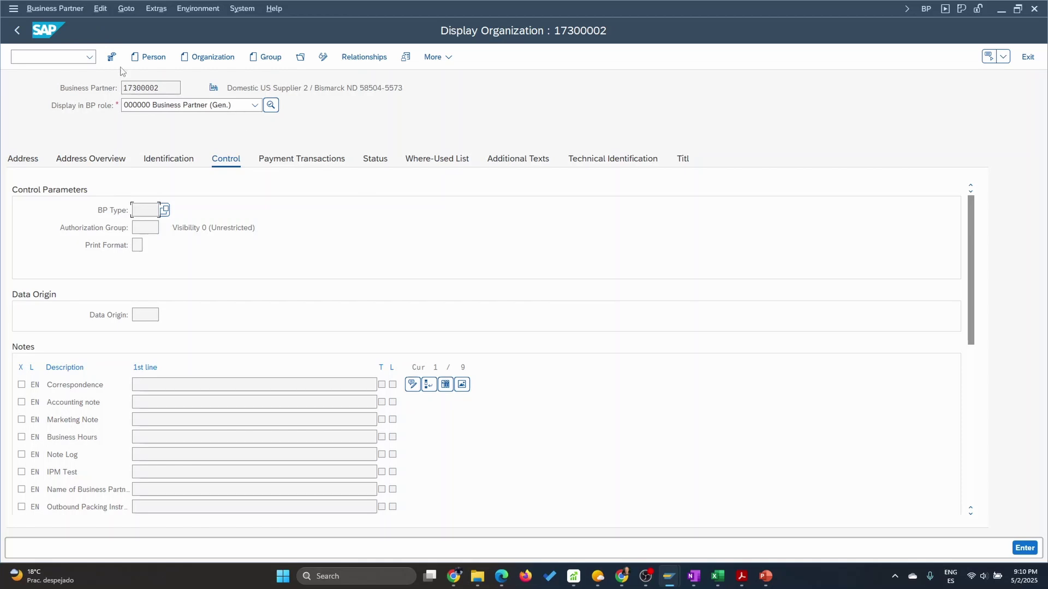
pyautogui.click(21, 33)
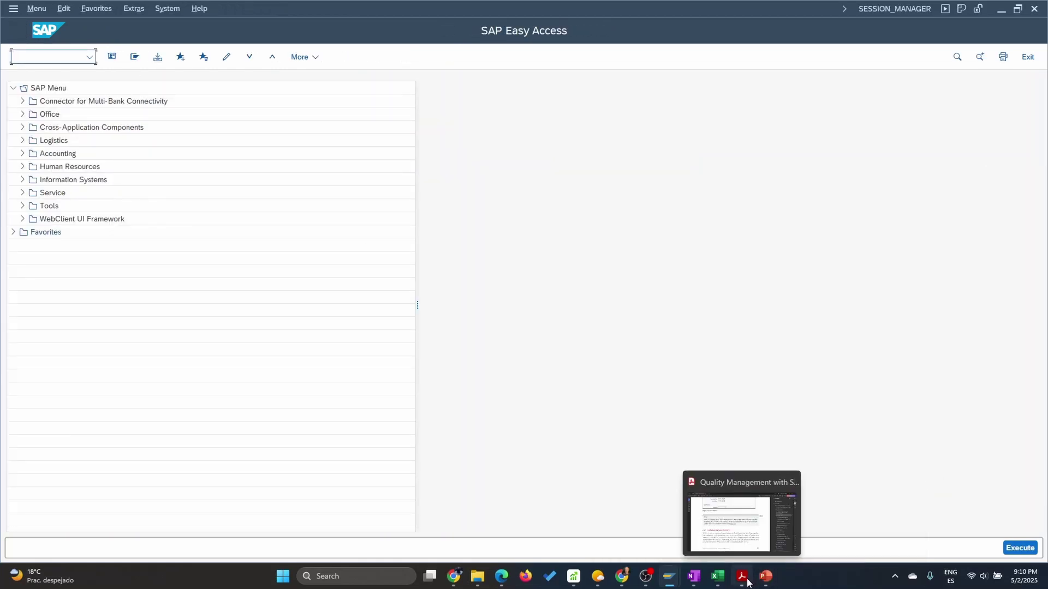
pyautogui.click(766, 576)
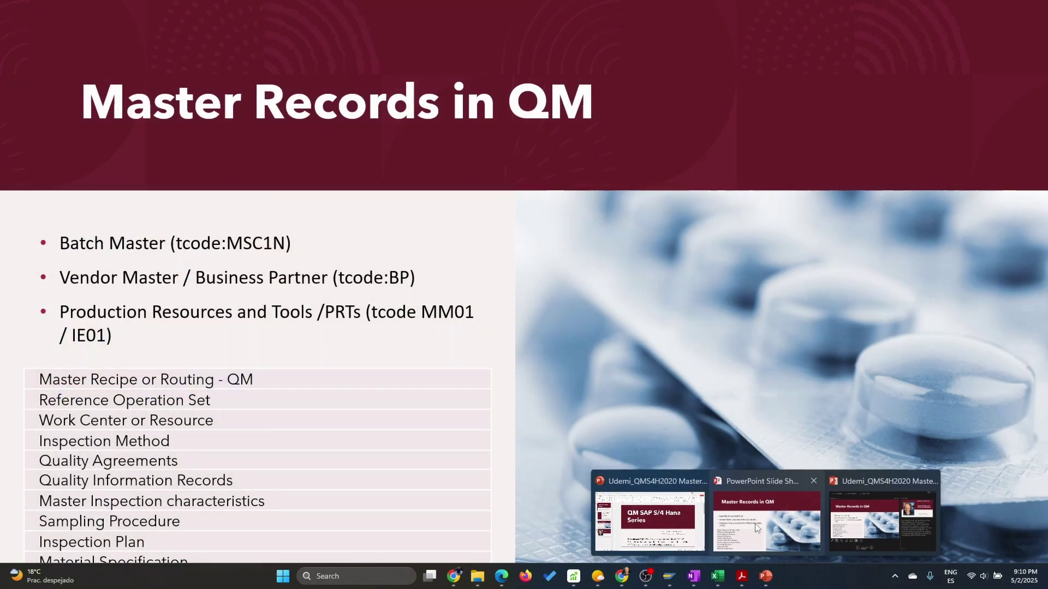
pyautogui.click(754, 523)
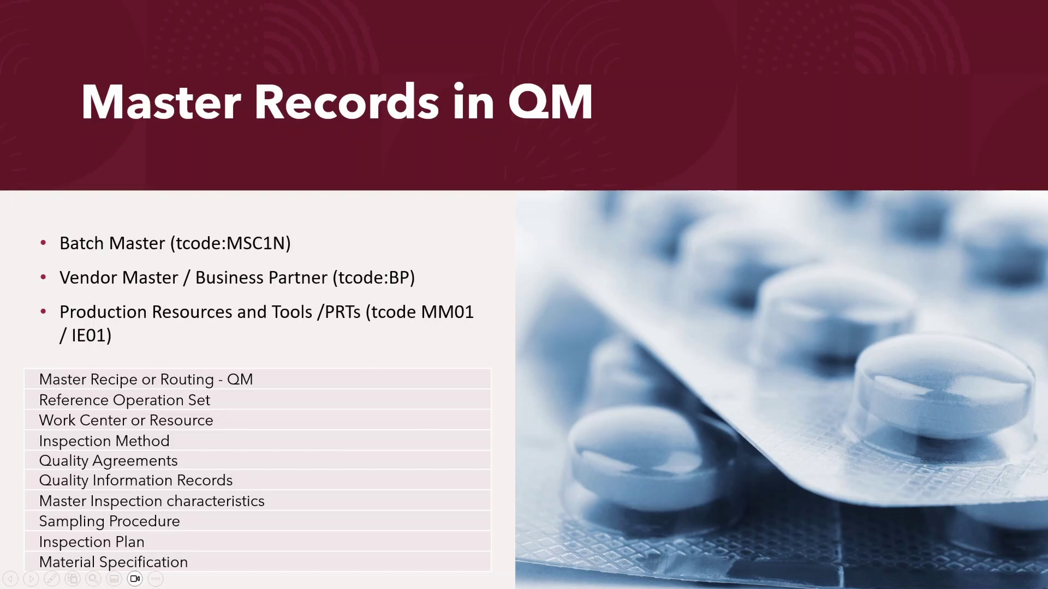
# Step: Switch back to SAP, leave the goods receipt, and open the material creation screen with transaction MM01
pyautogui.hotkey('alt', 'Tab')
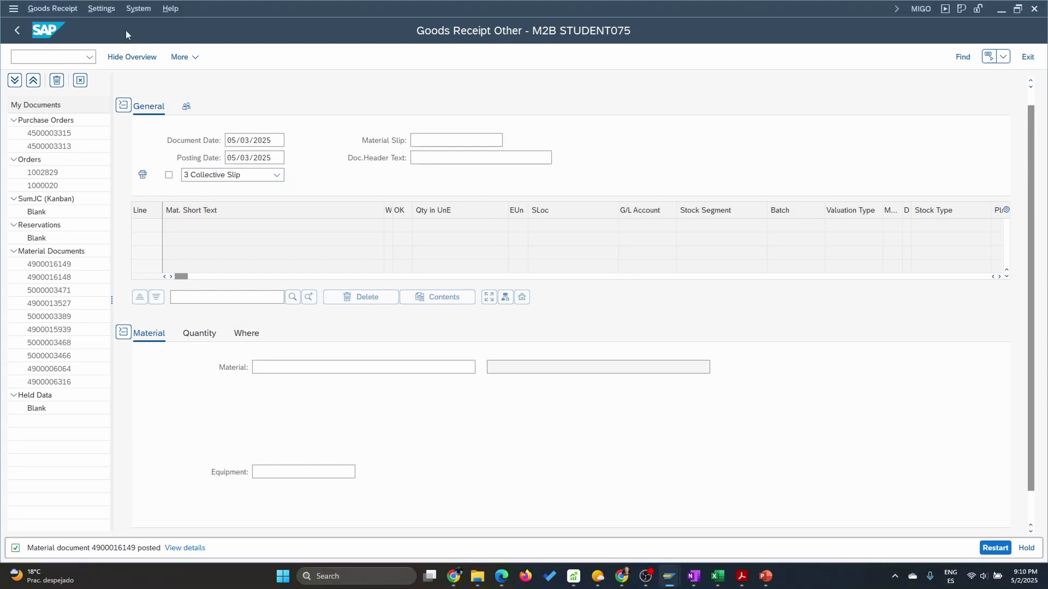
pyautogui.click(18, 30)
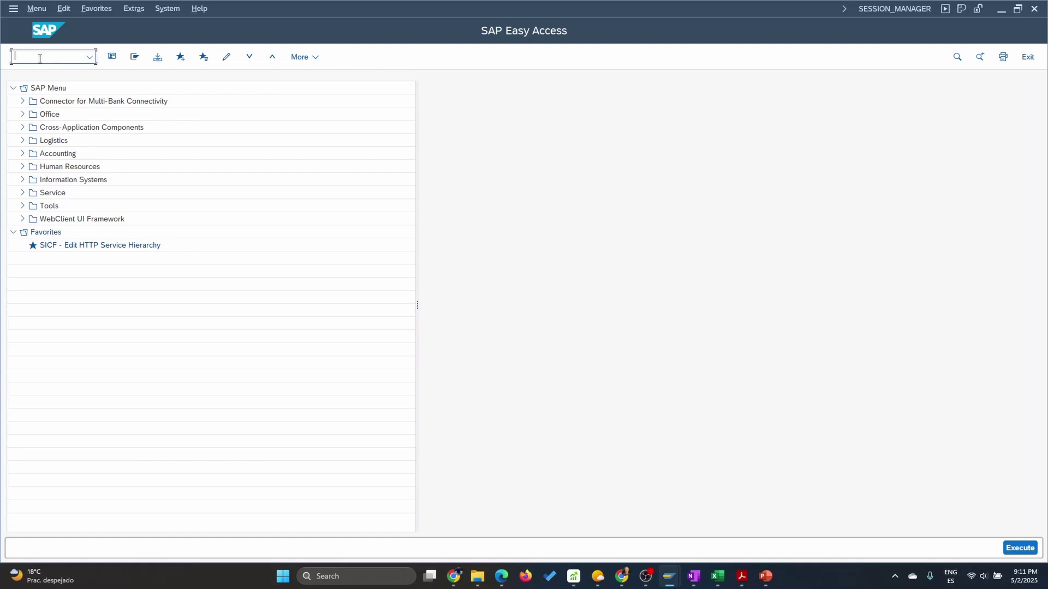
pyautogui.write('mm01')
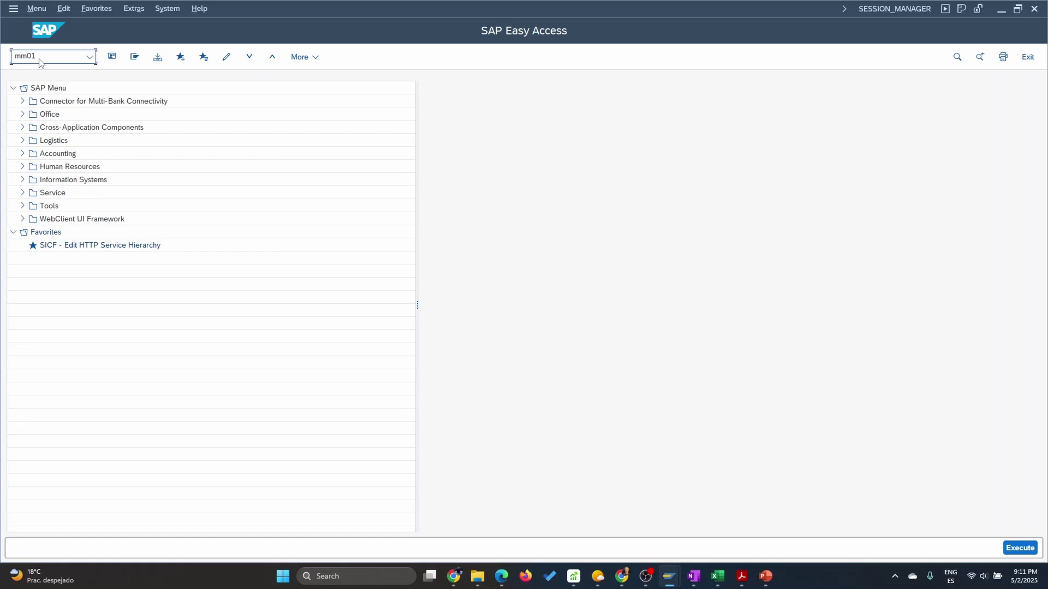
pyautogui.press('Return')
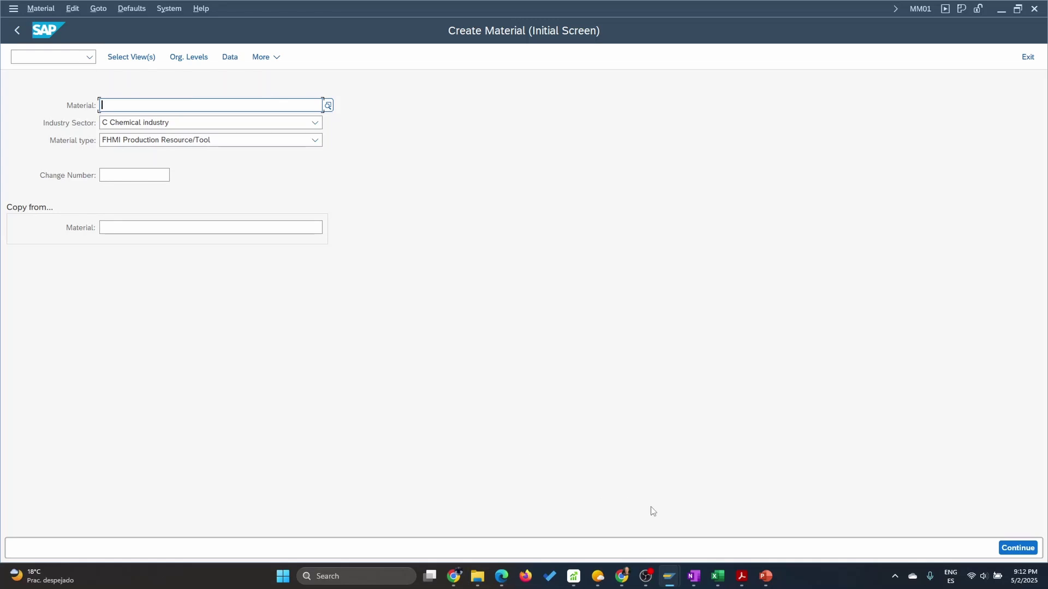
# Step: Switch to the SAP Easy Access session and open the material master number ranges with transaction MMNR
pyautogui.moveTo(669, 578)
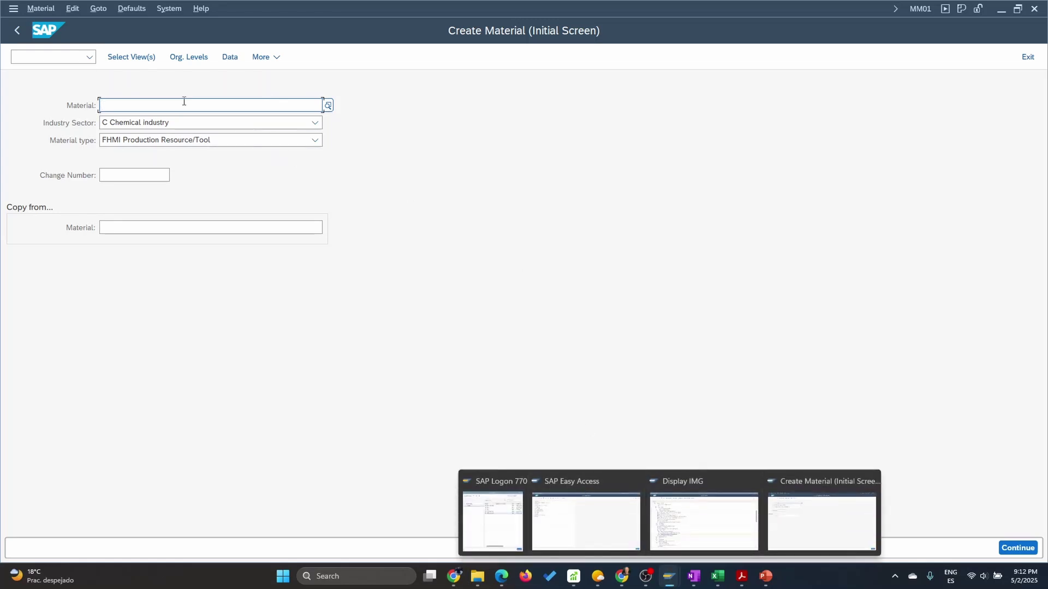
pyautogui.click(568, 514)
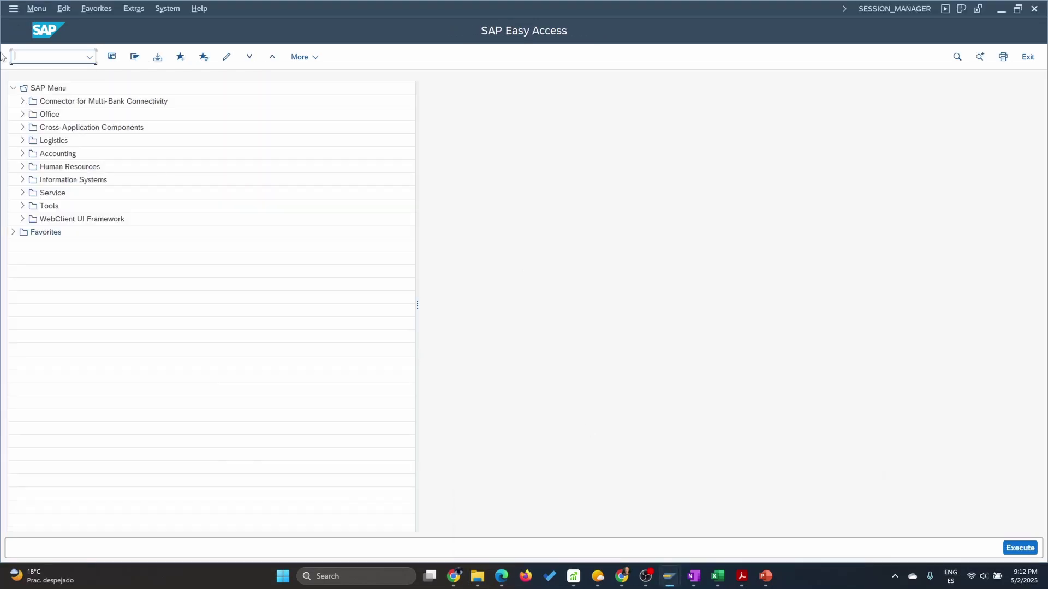
pyautogui.write('mmnr')
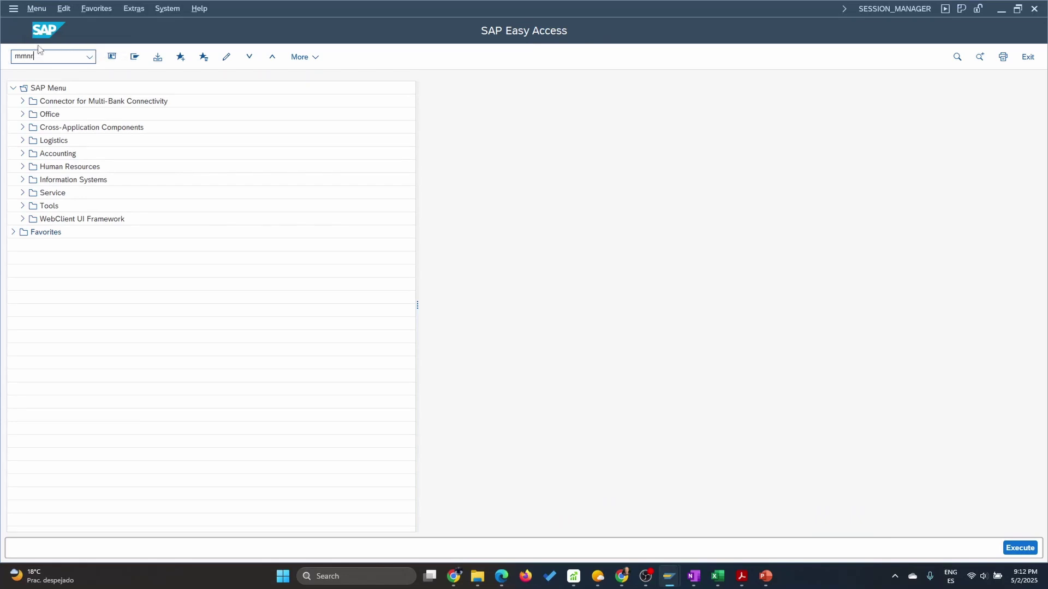
pyautogui.press('Return')
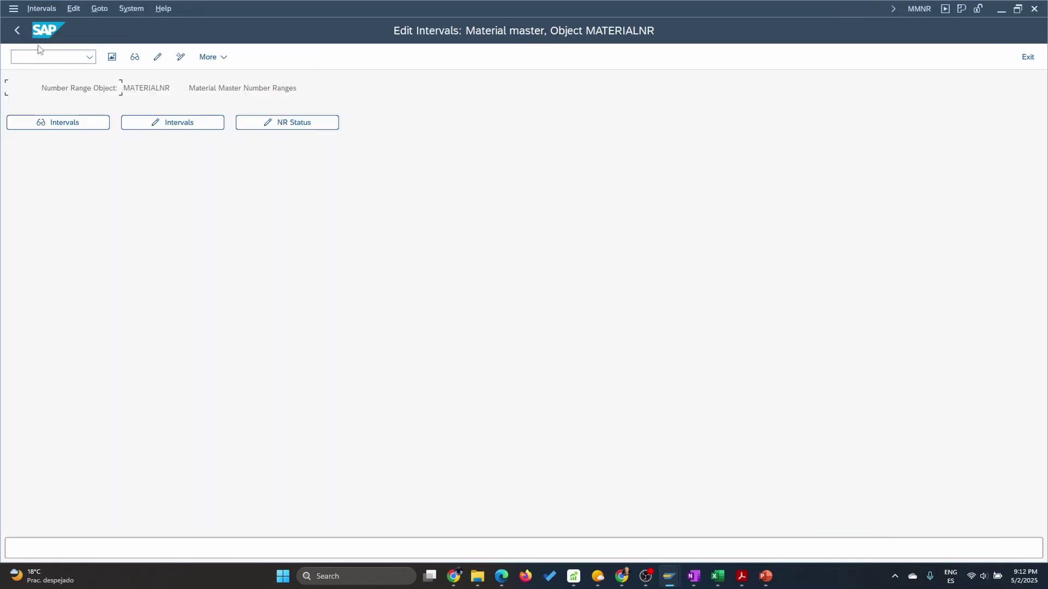
# Step: Open the material number range intervals, examine the from and to numbers of range Z1, and return to the initial screen
pyautogui.click(168, 126)
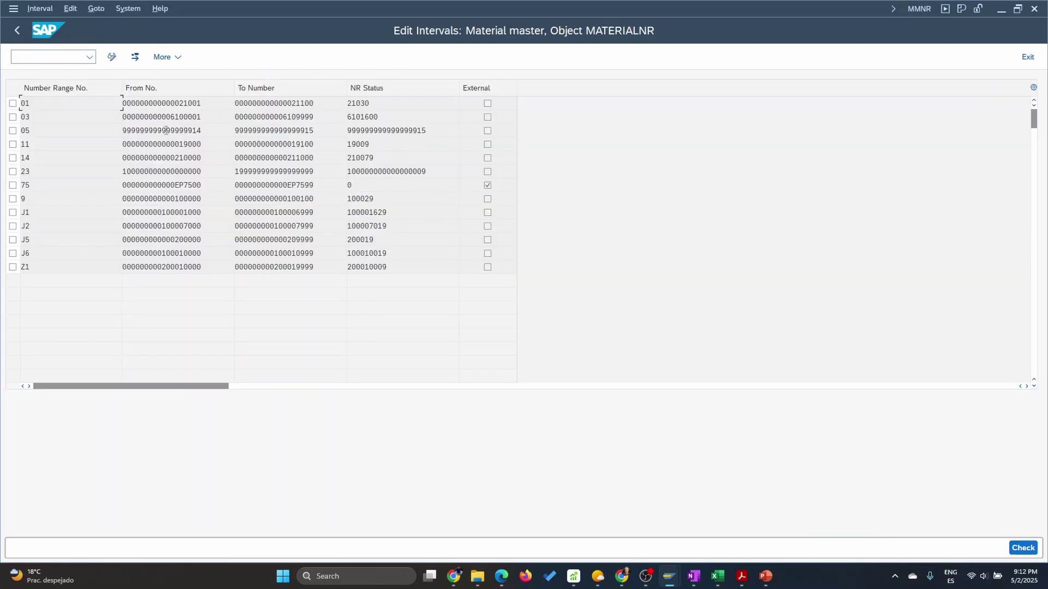
pyautogui.doubleClick(21, 267)
pyautogui.moveTo(163, 269); pyautogui.dragTo(166, 268)
pyautogui.click(165, 267)
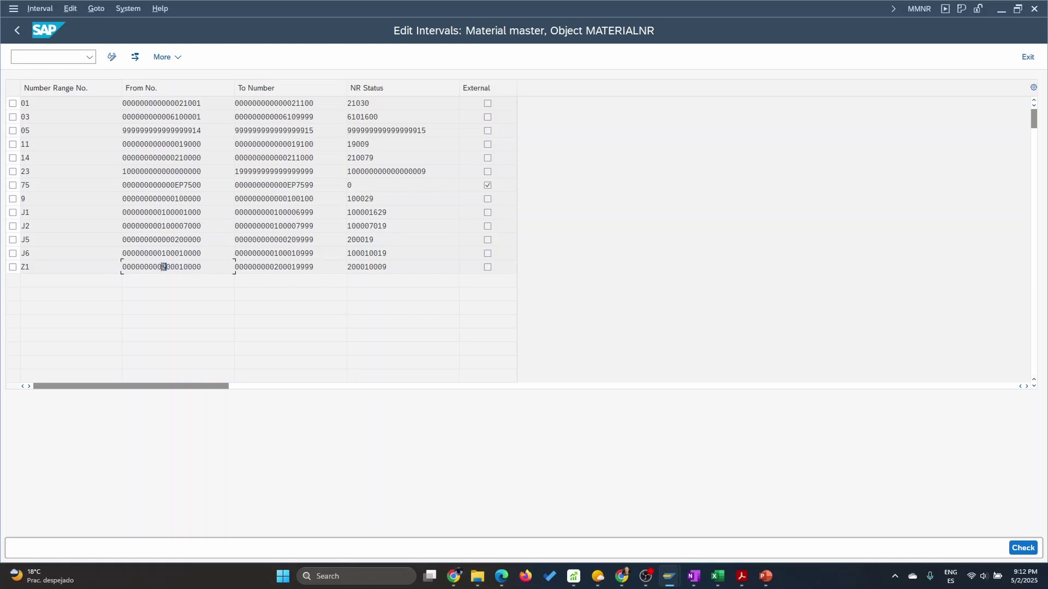
pyautogui.click(278, 267)
pyautogui.click(18, 34)
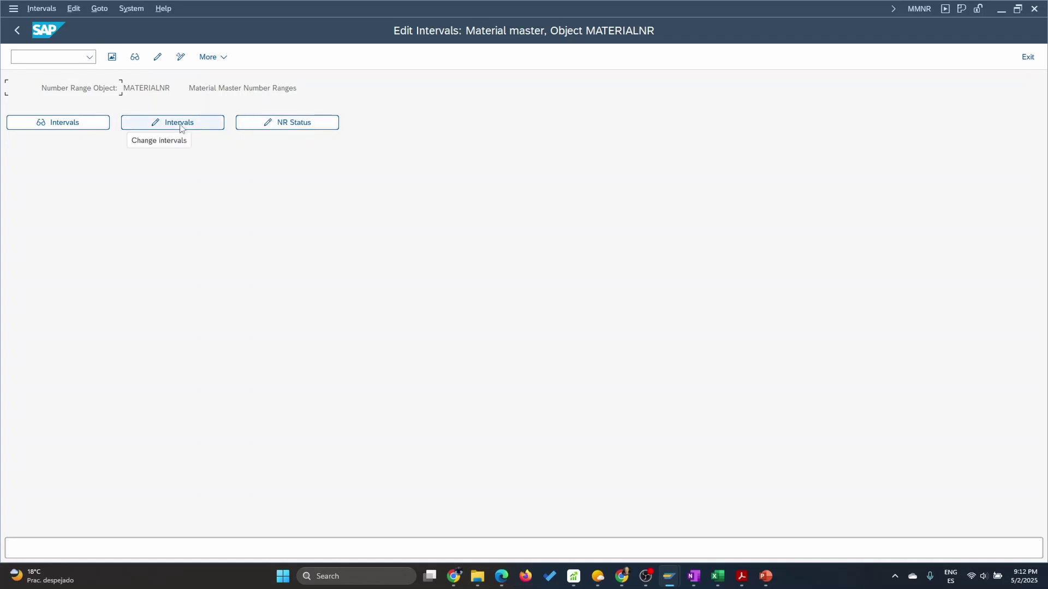
# Step: Open the number range groups for changing and look through the material types assigned, including those in PRTs Group Z1
pyautogui.click(157, 58)
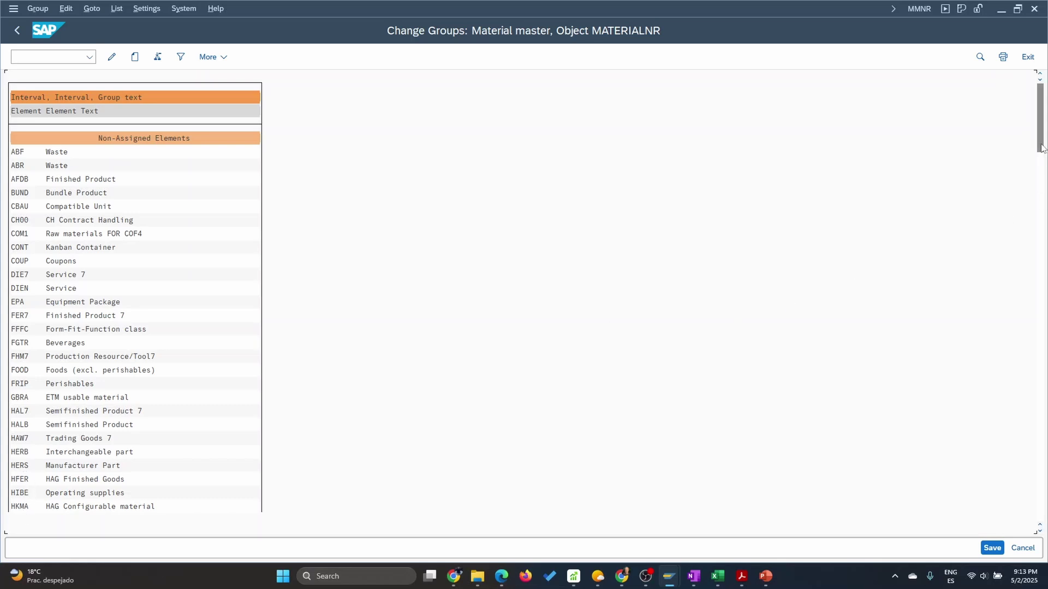
pyautogui.moveTo(1041, 147); pyautogui.dragTo(1042, 516)
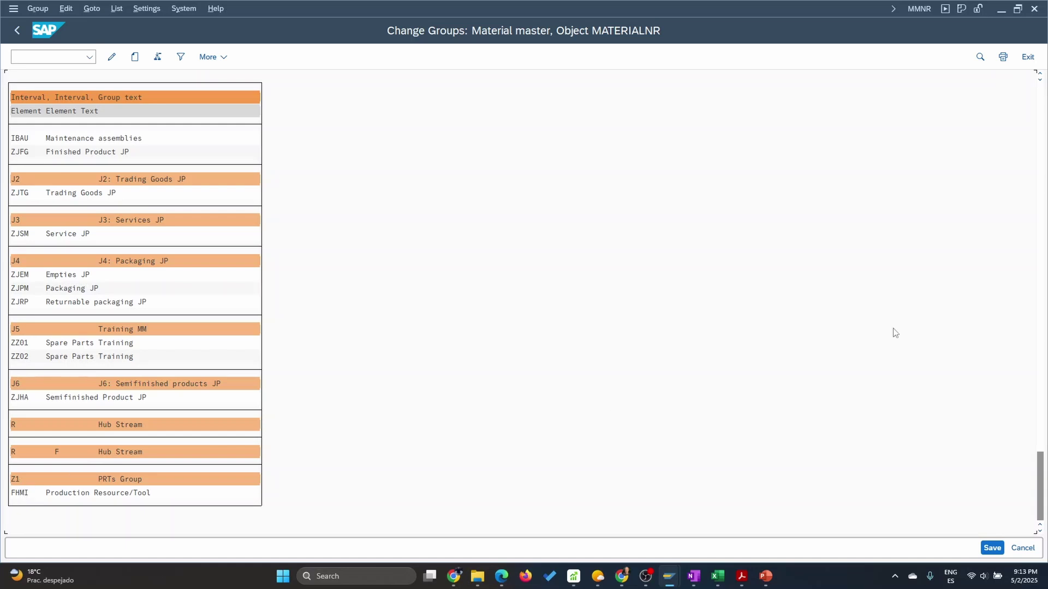
pyautogui.moveTo(1040, 467); pyautogui.dragTo(1023, 81)
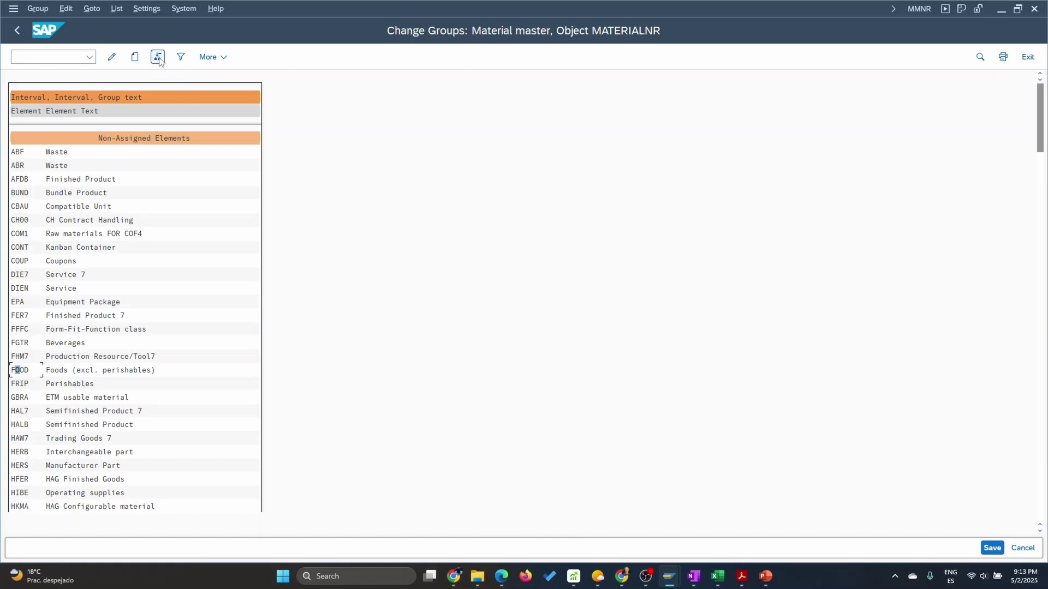
# Step: Try assigning material type FOOD to number range group Z1 PRTs Group, check the assignment, and leave MMNR without saving
pyautogui.click(158, 58)
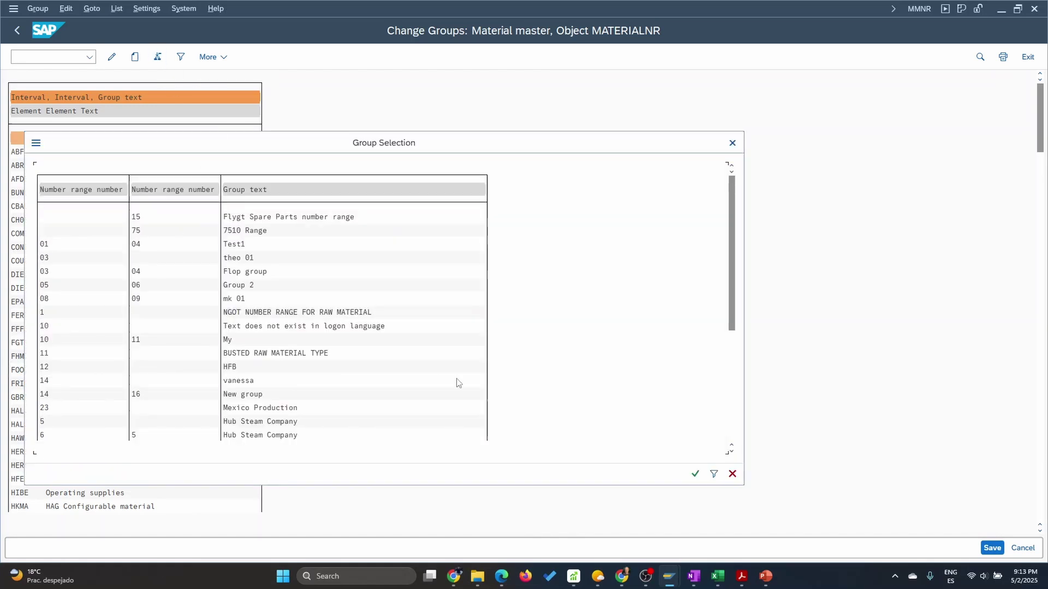
pyautogui.moveTo(731, 334); pyautogui.dragTo(732, 442)
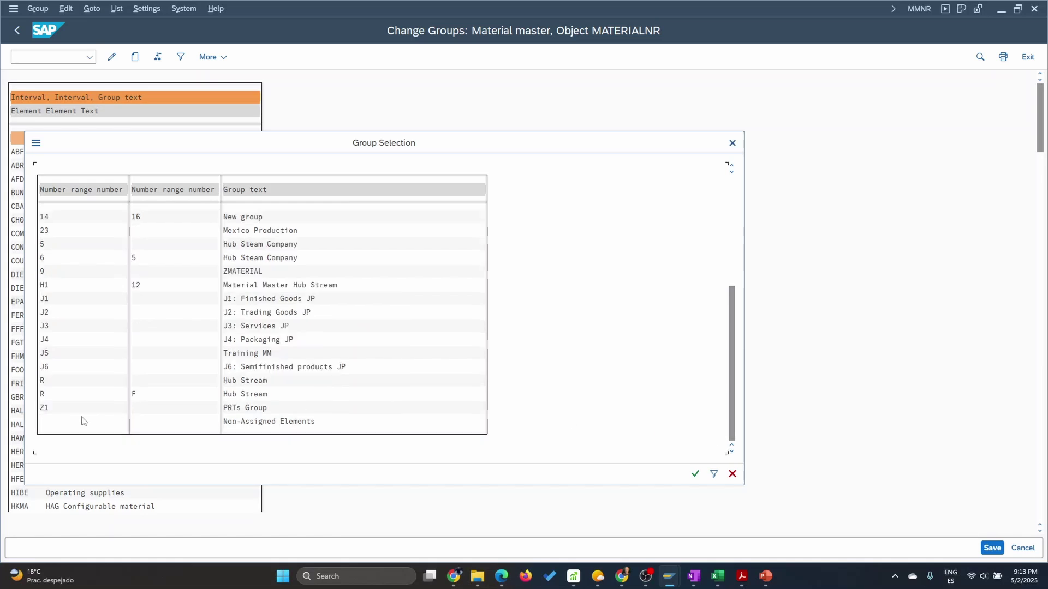
pyautogui.doubleClick(50, 413)
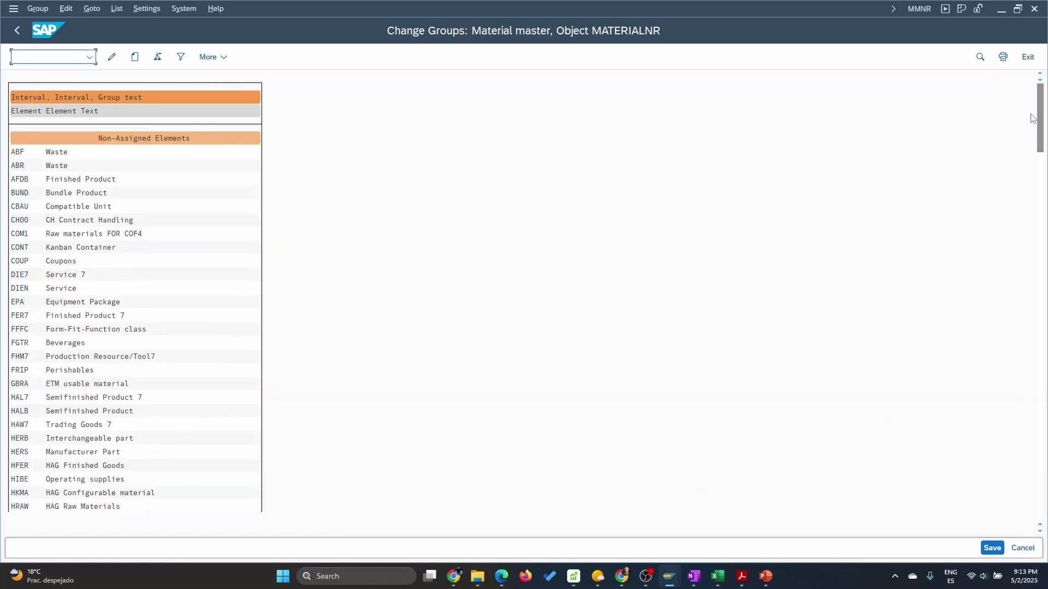
pyautogui.moveTo(1041, 124); pyautogui.dragTo(965, 545)
pyautogui.moveTo(1039, 485); pyautogui.dragTo(1040, 514)
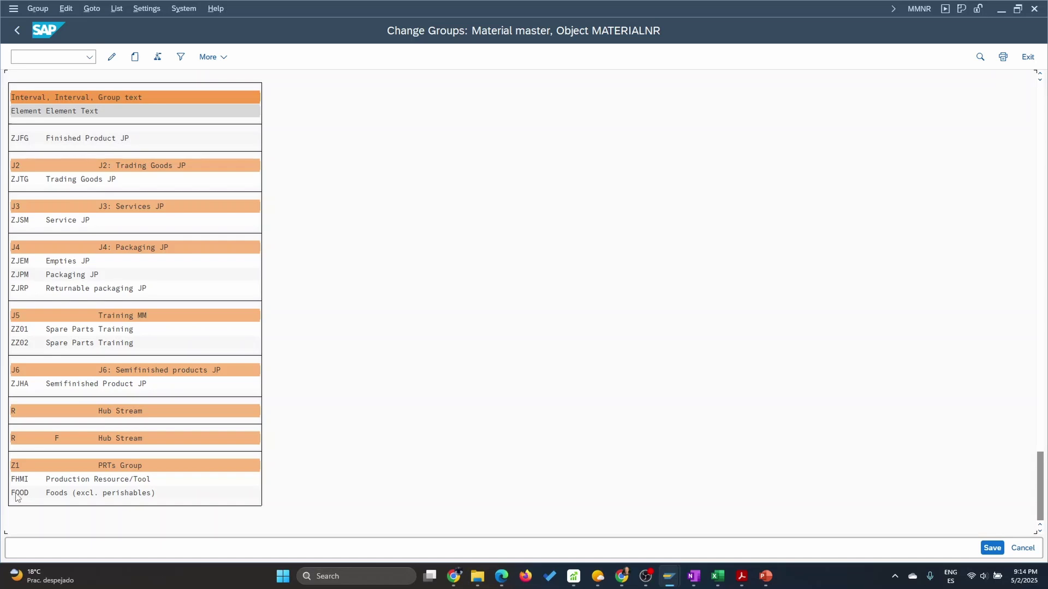
pyautogui.click(1022, 548)
pyautogui.click(17, 30)
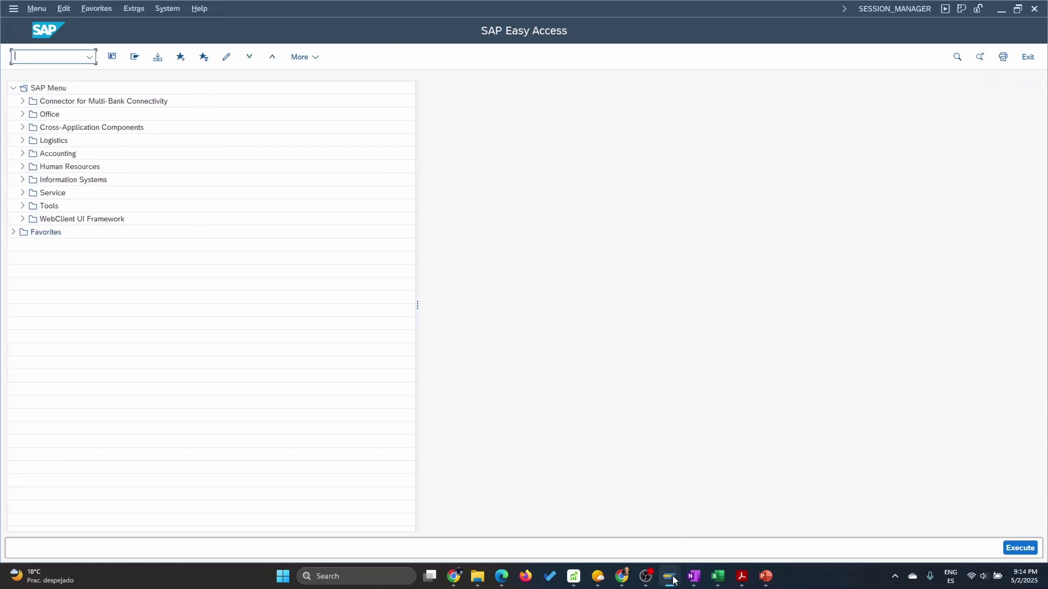
# Step: Return to the Create Material session and, for the Production Resource/Tool, select the Basic Data 1 view and deselect MRP 1 to MRP 4
pyautogui.moveTo(673, 580)
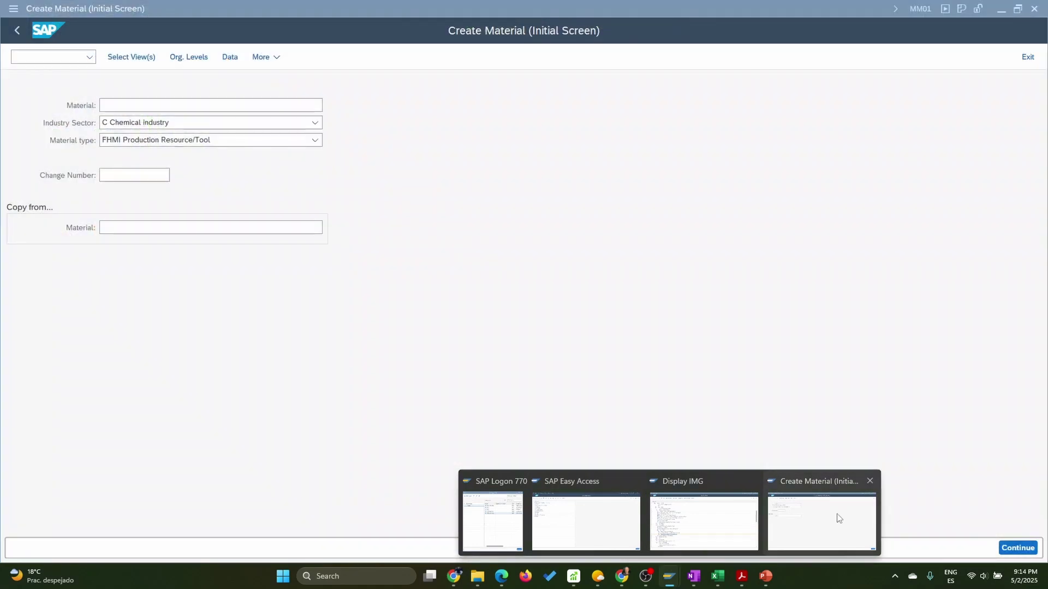
pyautogui.click(839, 519)
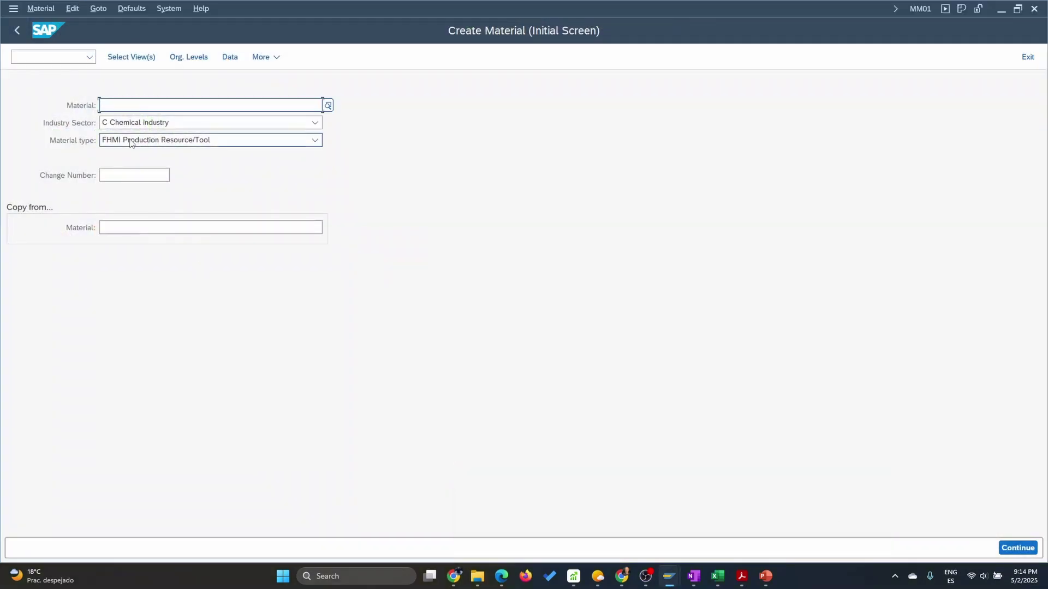
pyautogui.press('Return')
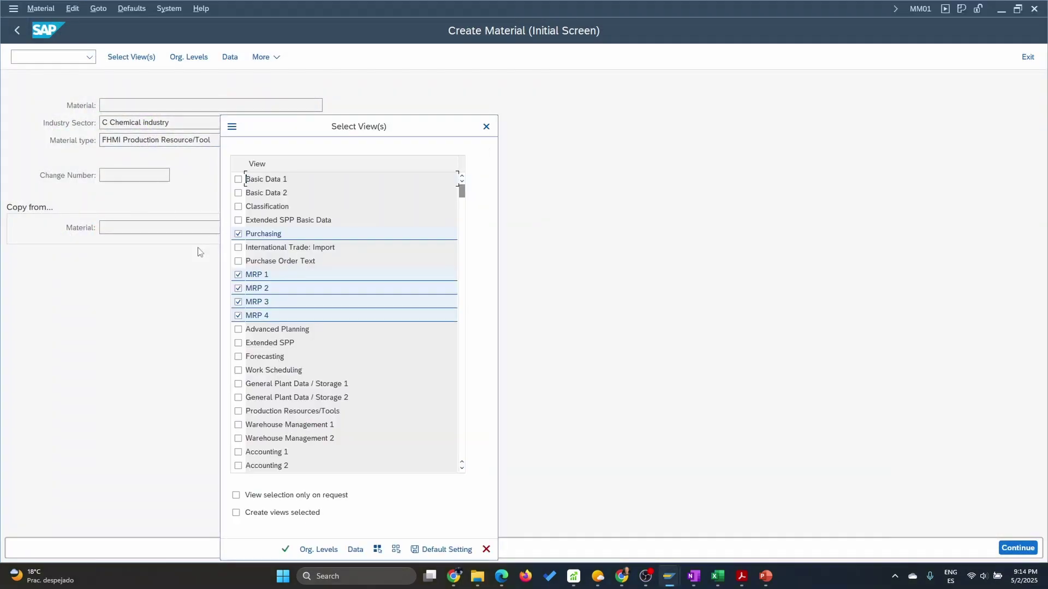
pyautogui.click(239, 180)
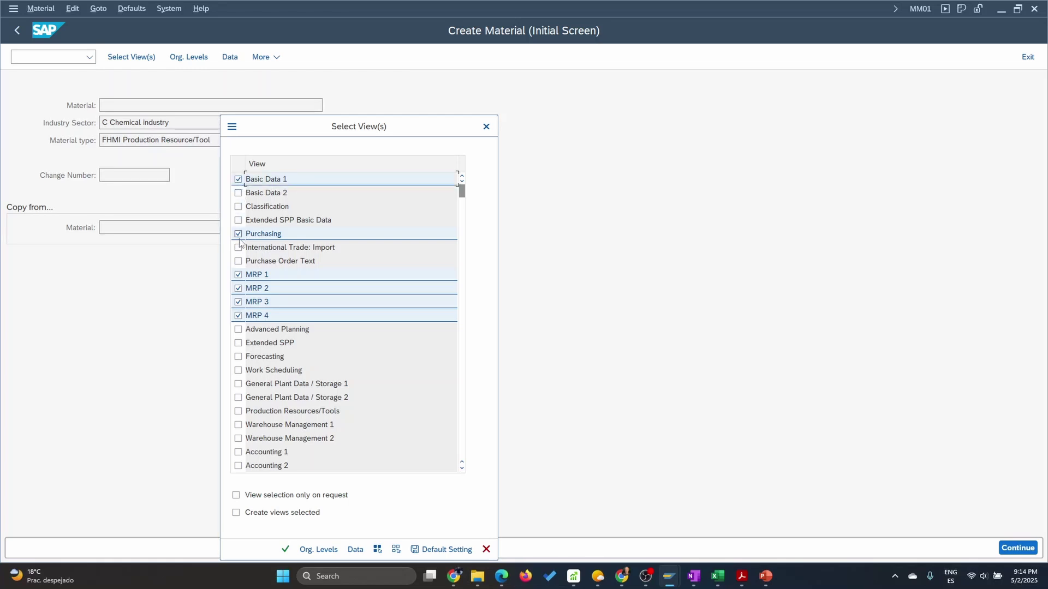
pyautogui.click(238, 274)
pyautogui.click(239, 288)
pyautogui.click(238, 302)
pyautogui.click(238, 315)
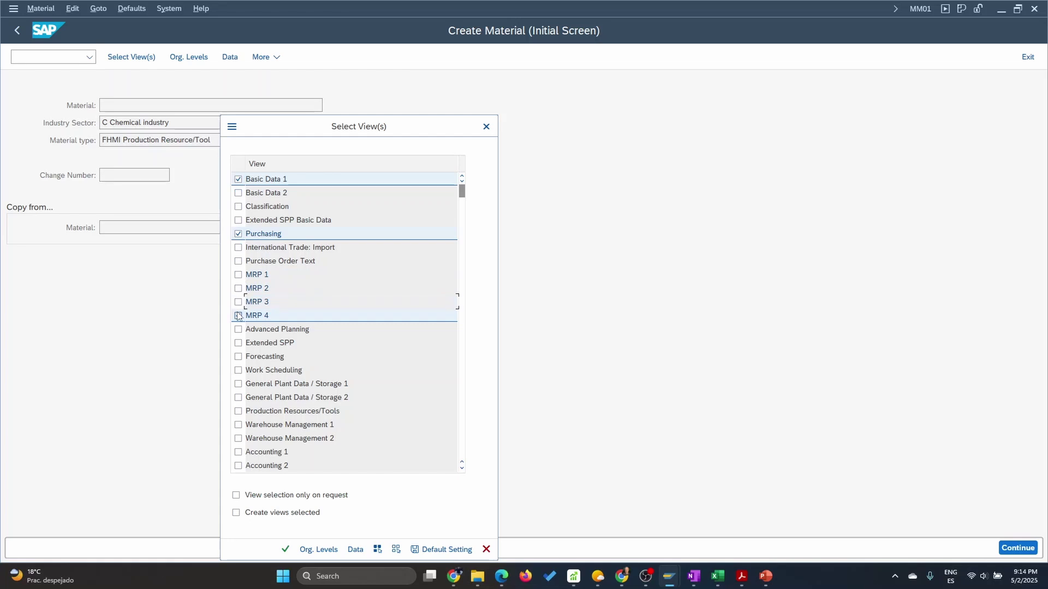
pyautogui.click(238, 315)
# Step: Add the Accounting 1, Accounting 2 and General Plant Data / Storage 1 views, and accept plant 1710 as organizational level
pyautogui.click(238, 453)
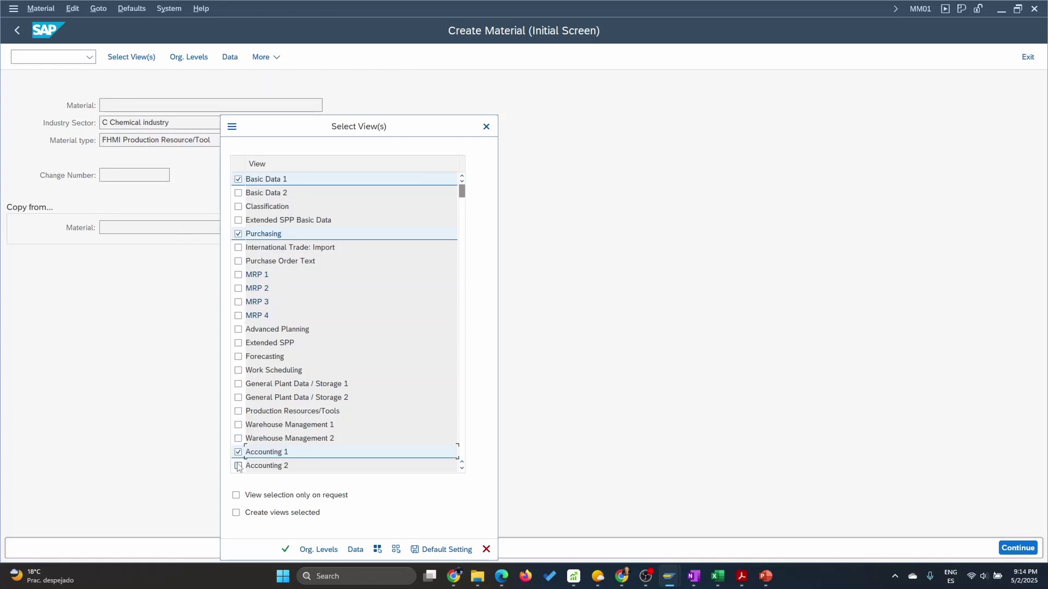
pyautogui.click(238, 466)
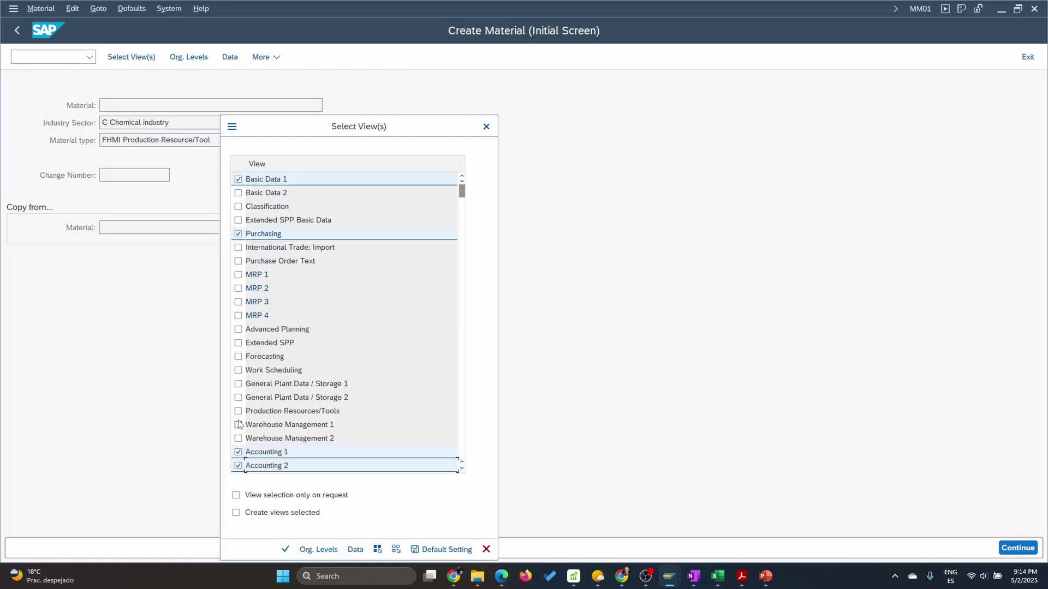
pyautogui.click(237, 384)
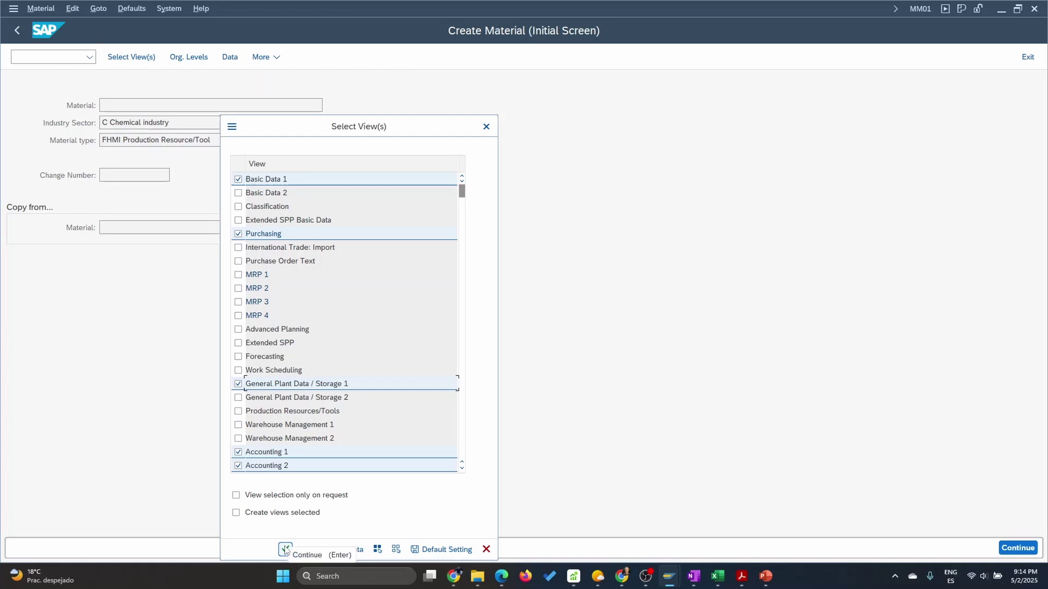
pyautogui.click(306, 550)
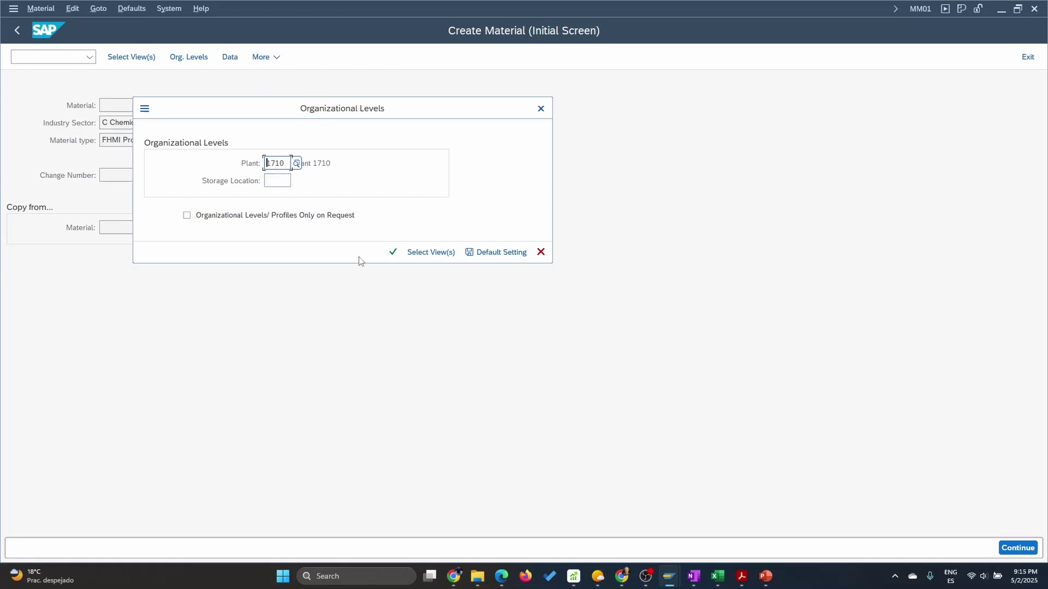
pyautogui.click(393, 253)
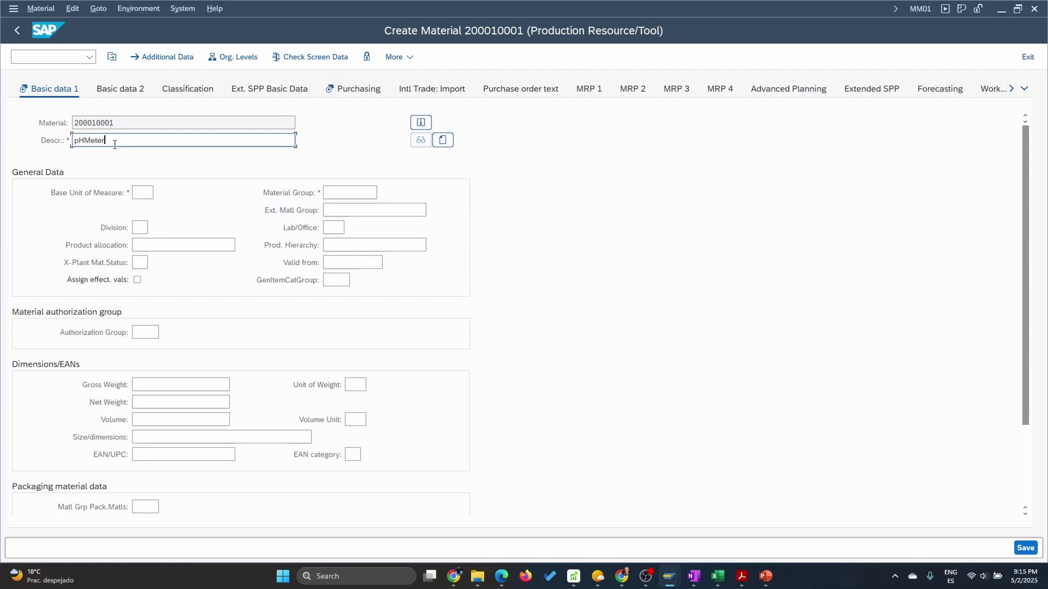
# Step: Set the pHMeter's base unit of measure to PC in Basic Data 1
pyautogui.click(142, 193)
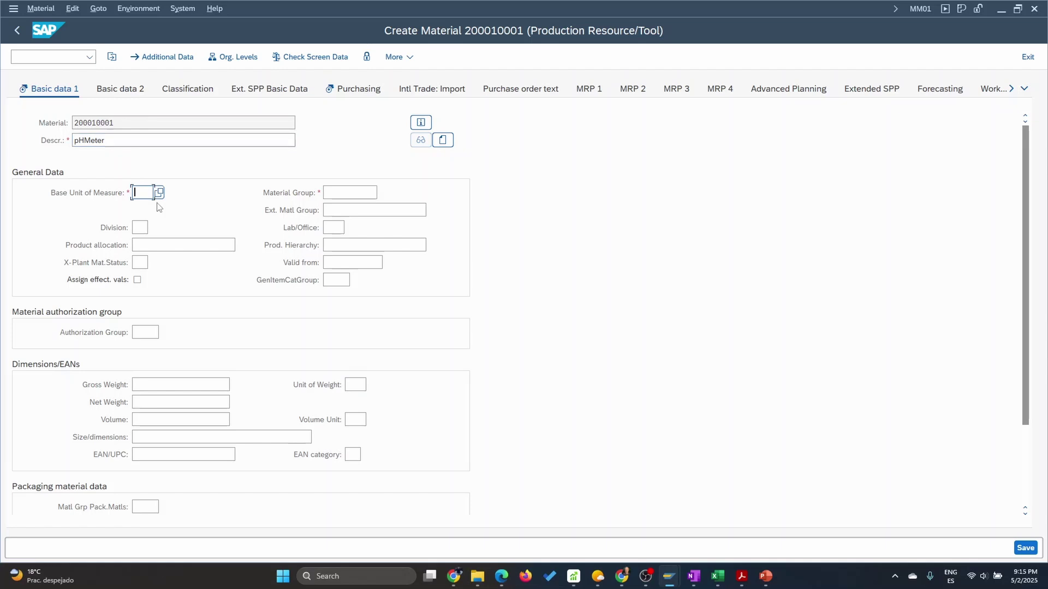
pyautogui.write('PC')
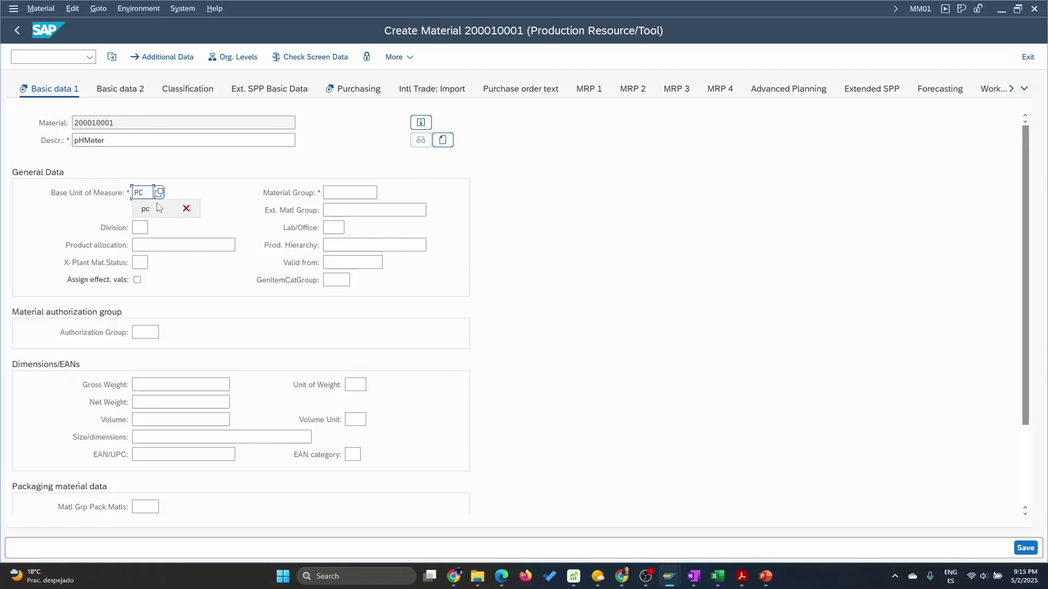
pyautogui.click(158, 208)
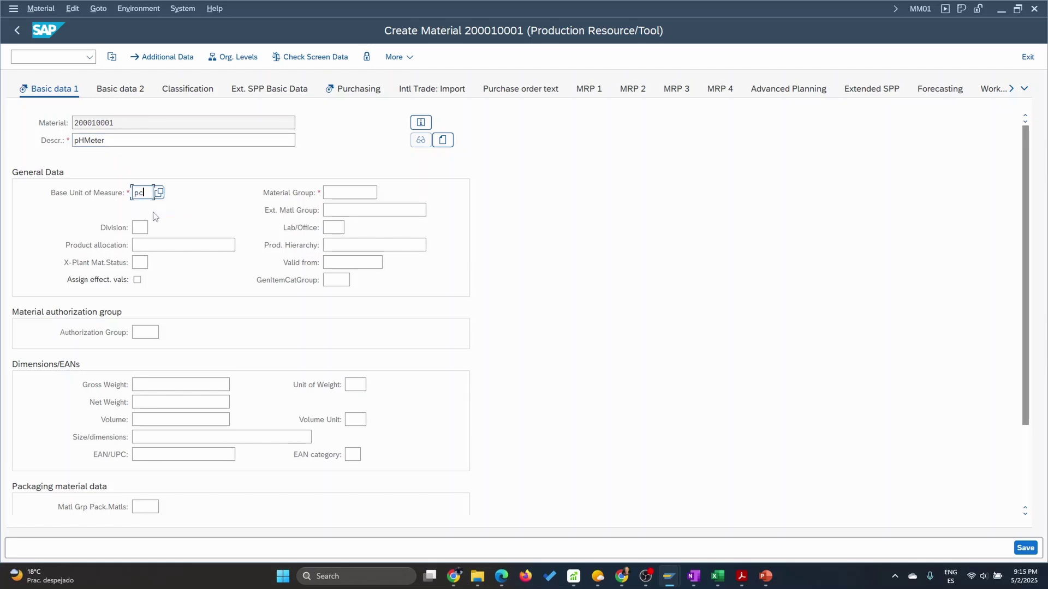
# Step: Search the material groups for "device", browse the list, and assign material group 2075, Electrical components
pyautogui.click(332, 193)
pyautogui.click(415, 307)
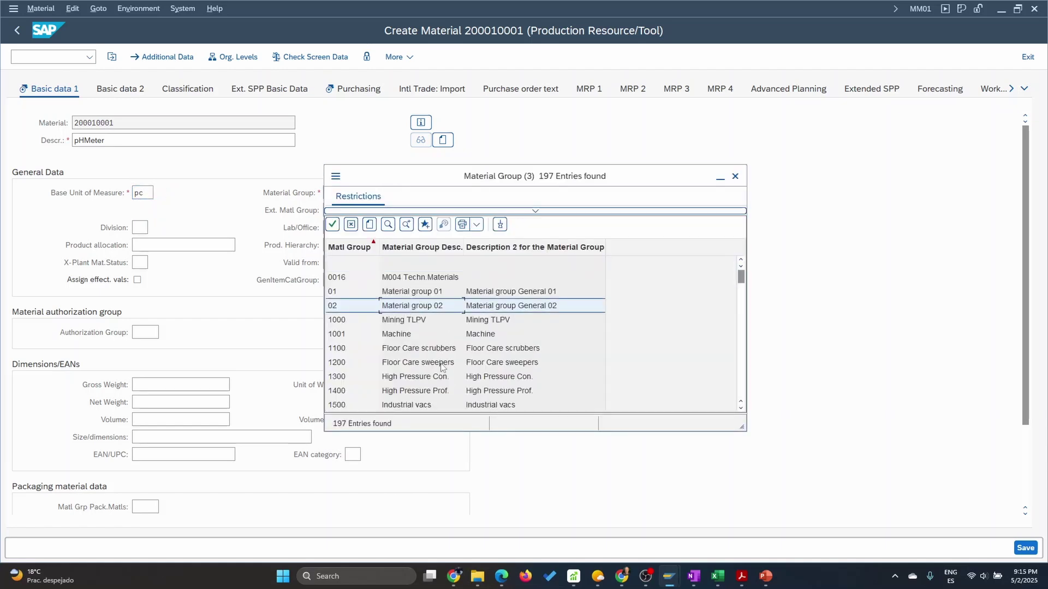
pyautogui.scroll(-4, 431, 360)
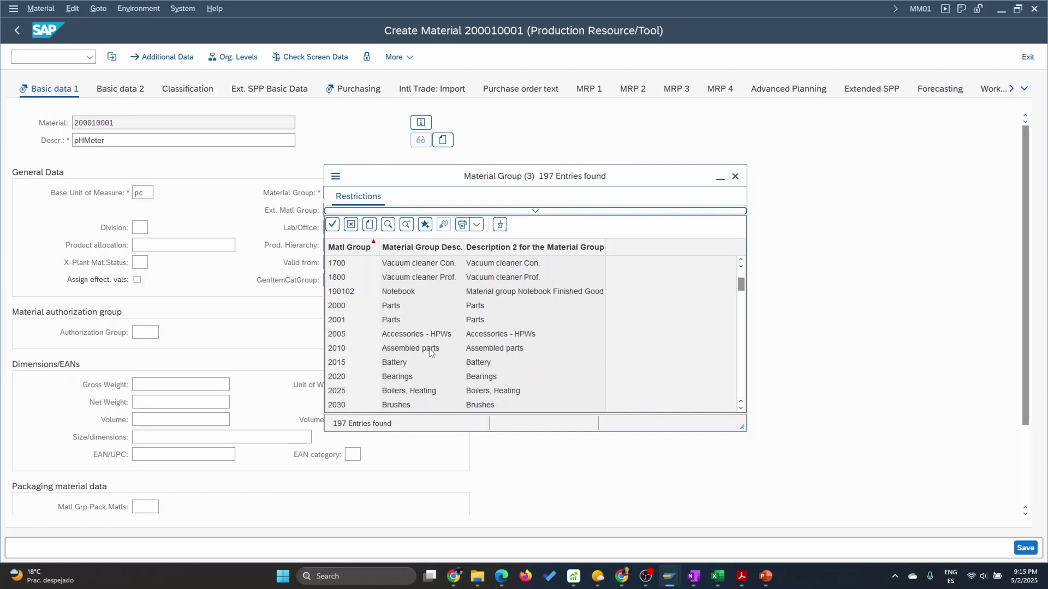
pyautogui.click(408, 308)
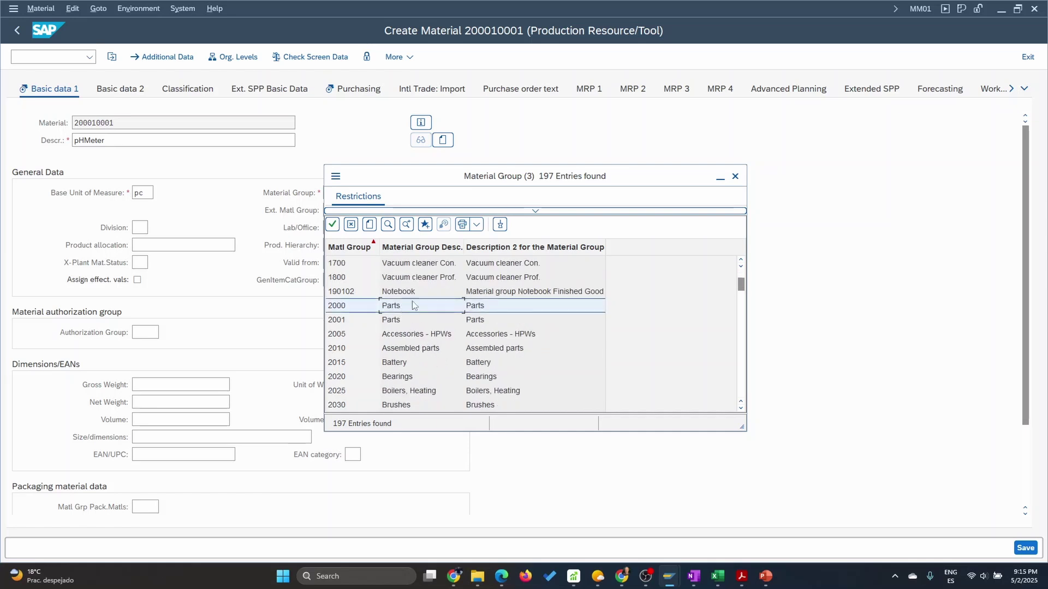
pyautogui.click(388, 225)
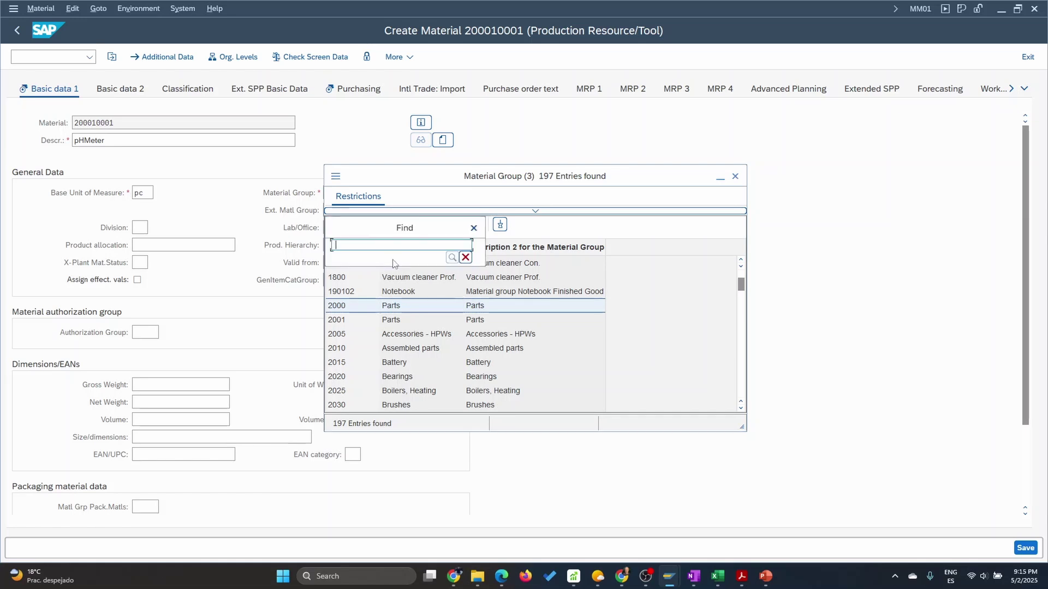
pyautogui.write('de')
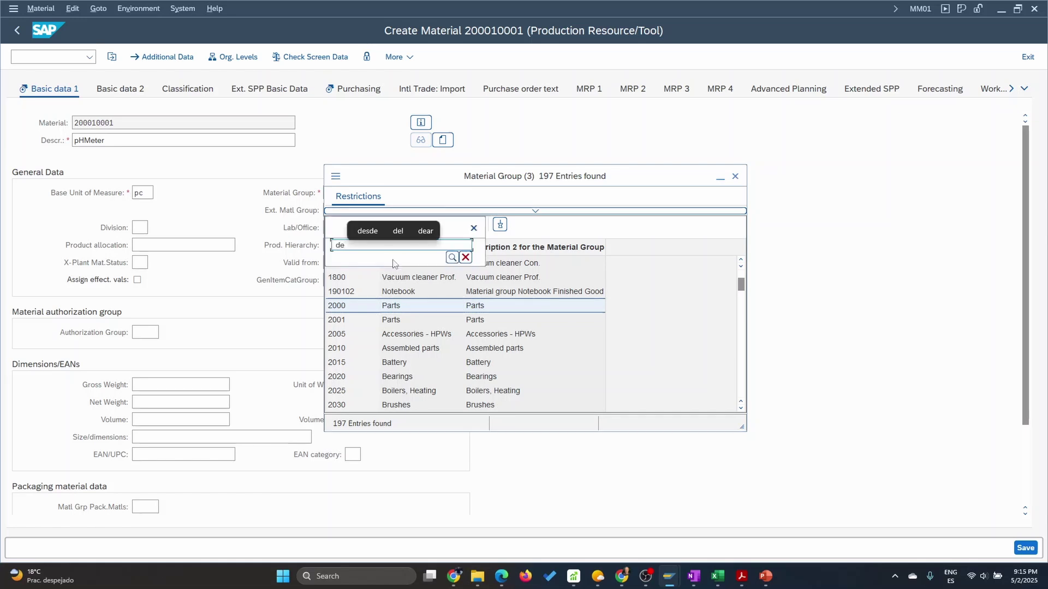
pyautogui.write('vice')
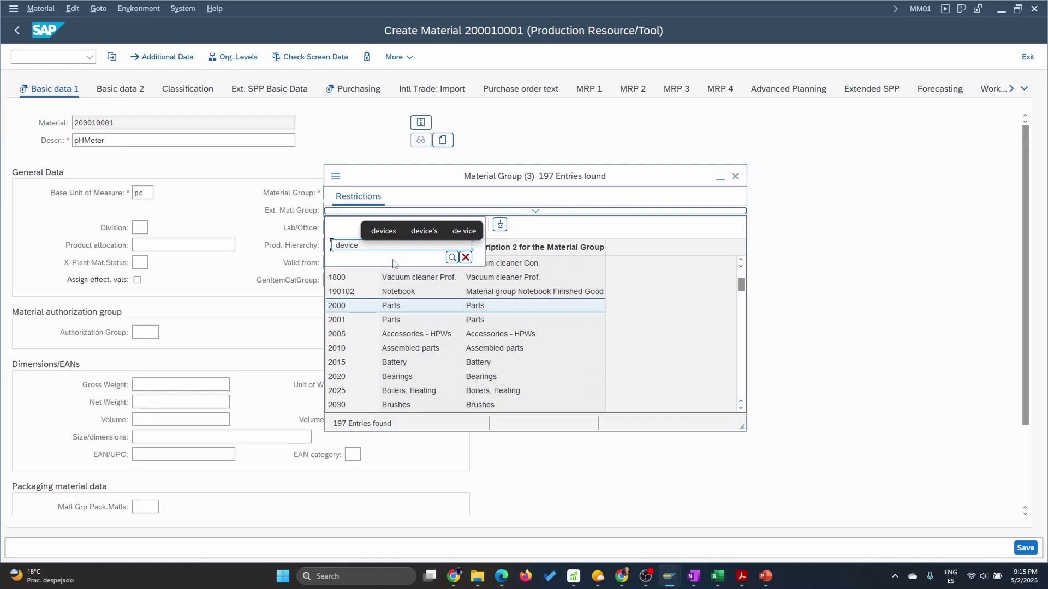
pyautogui.press('Return')
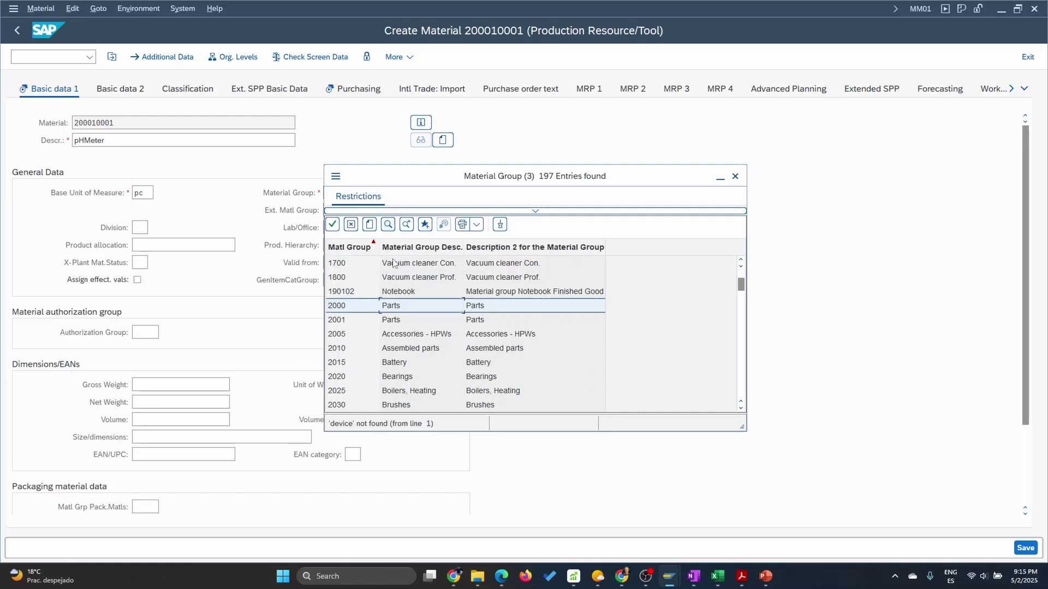
pyautogui.scroll(-4, 409, 355)
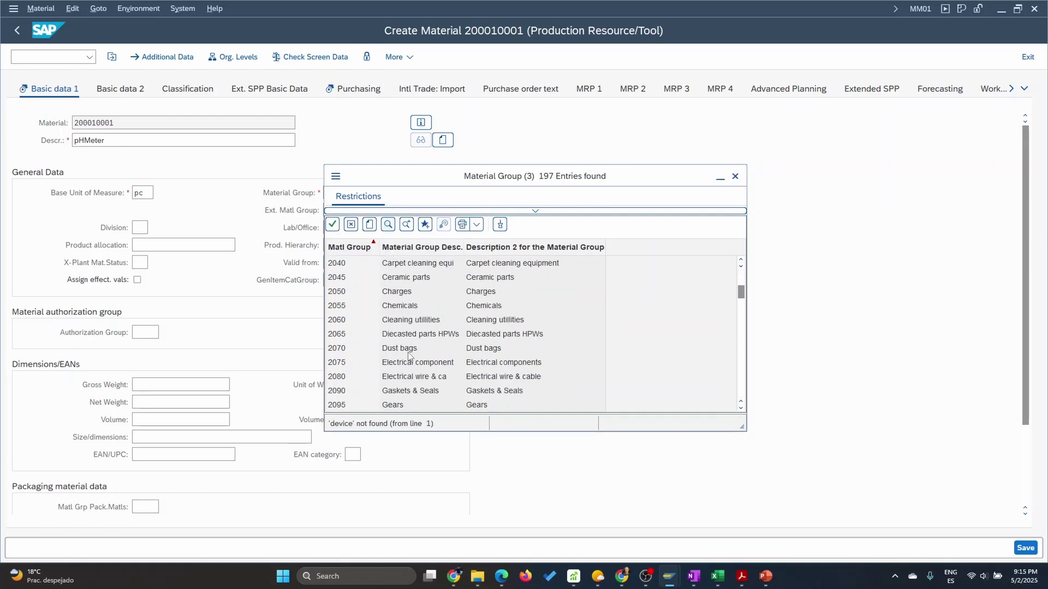
pyautogui.click(412, 366)
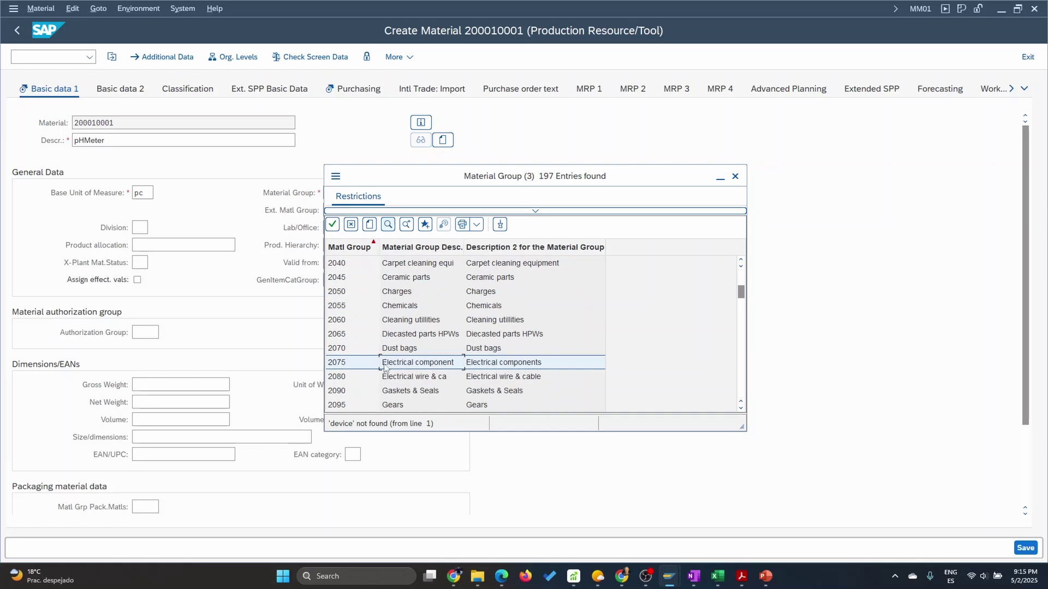
pyautogui.doubleClick(421, 363)
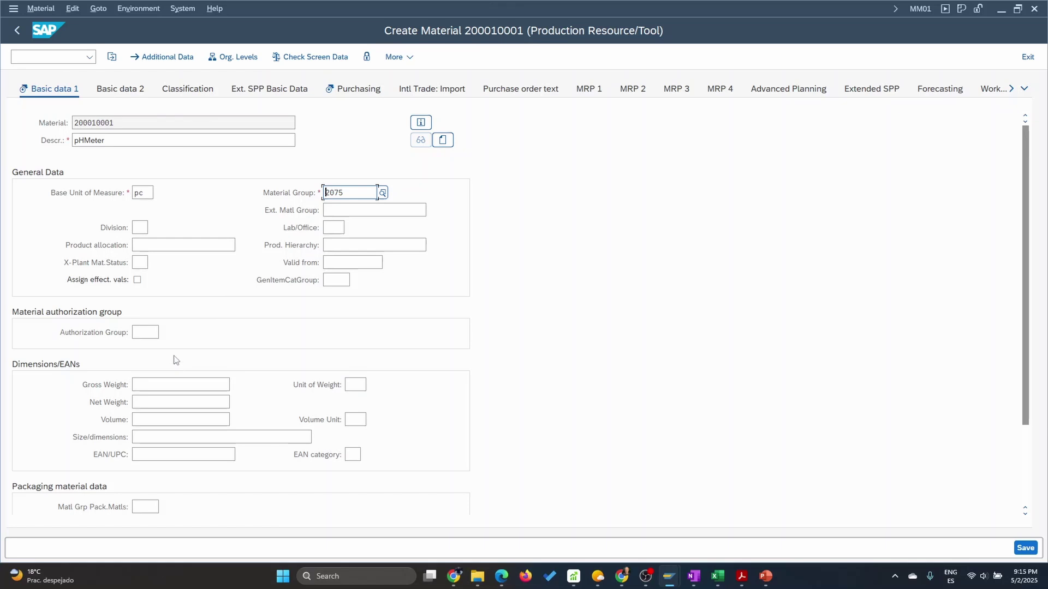
# Step: Review the basic, purchasing and plant/storage data and accept these views without further entries to reach Accounting 1
pyautogui.scroll(-3, 217, 416)
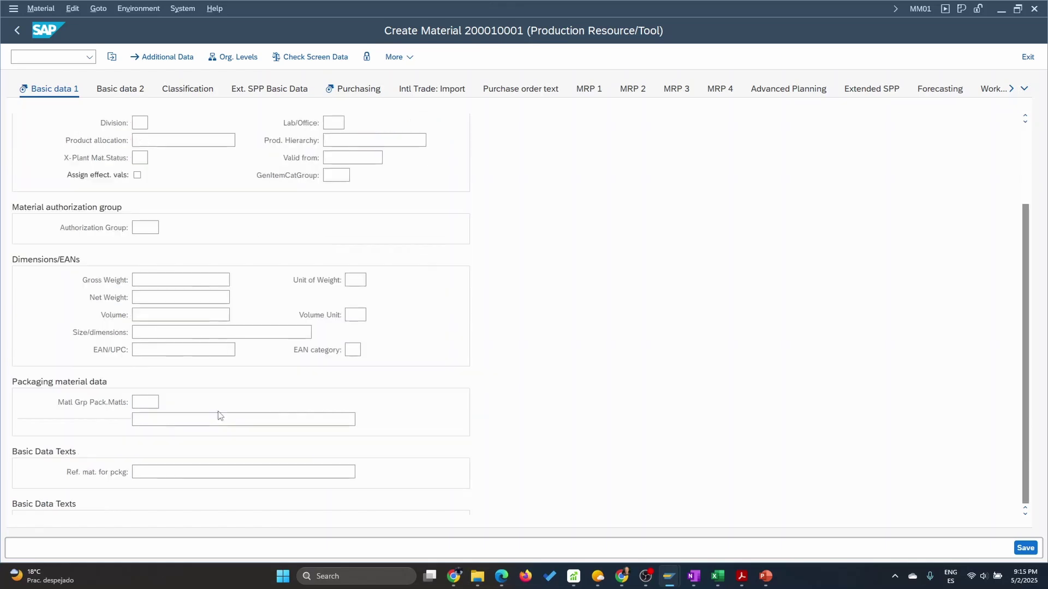
pyautogui.scroll(3, 219, 403)
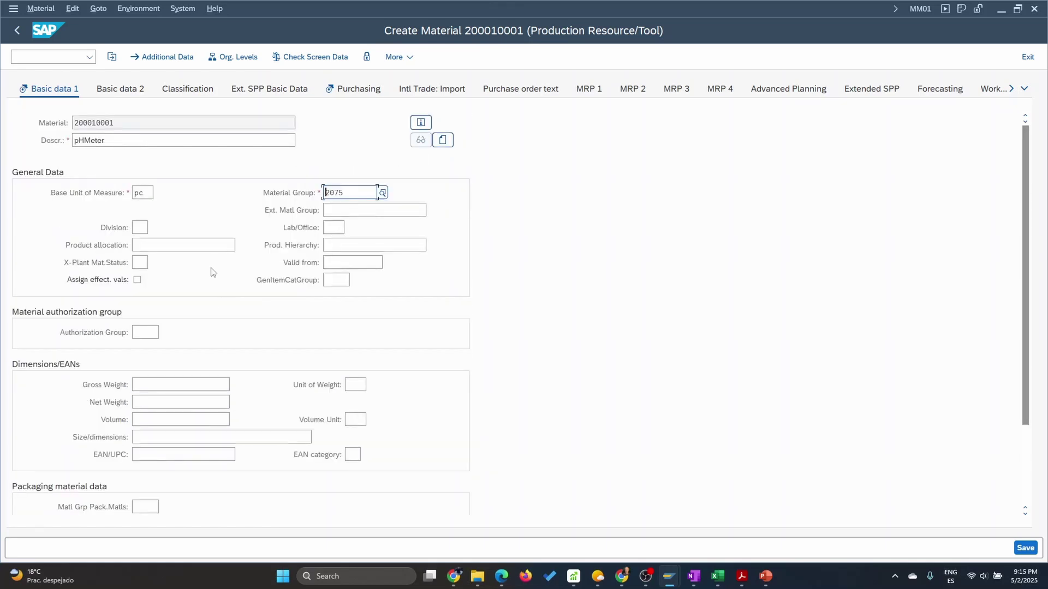
pyautogui.press('Return')
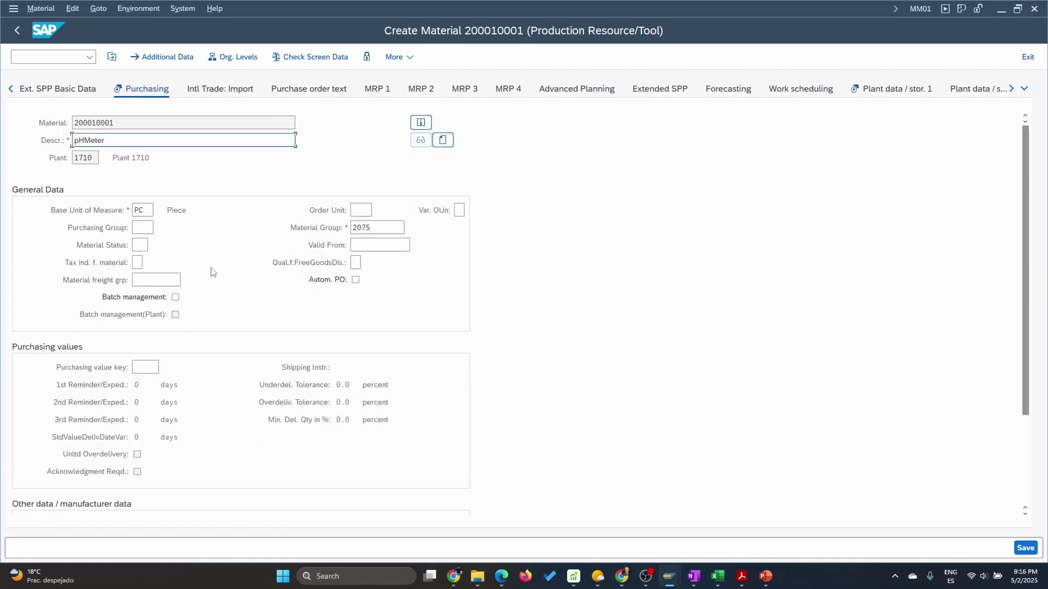
pyautogui.click(153, 368)
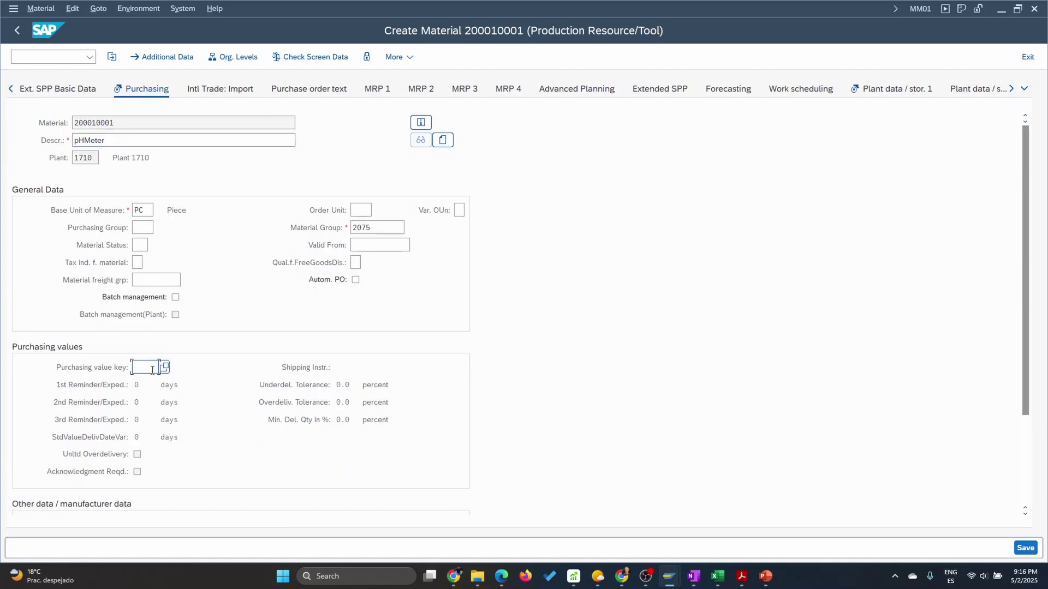
pyautogui.press('Return')
pyautogui.press('Return')
pyautogui.press('Return')
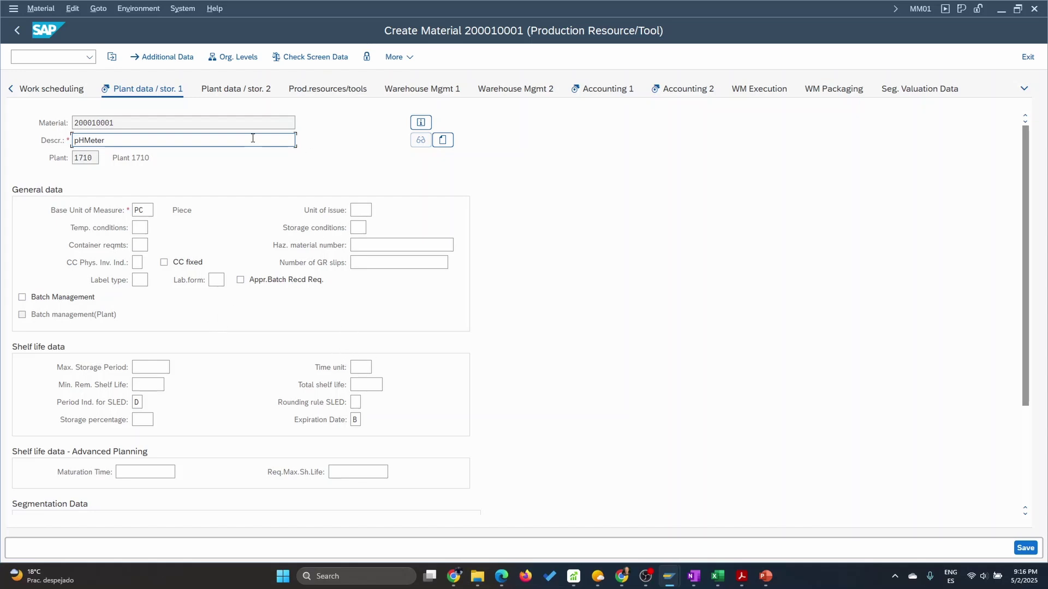
pyautogui.press('Return')
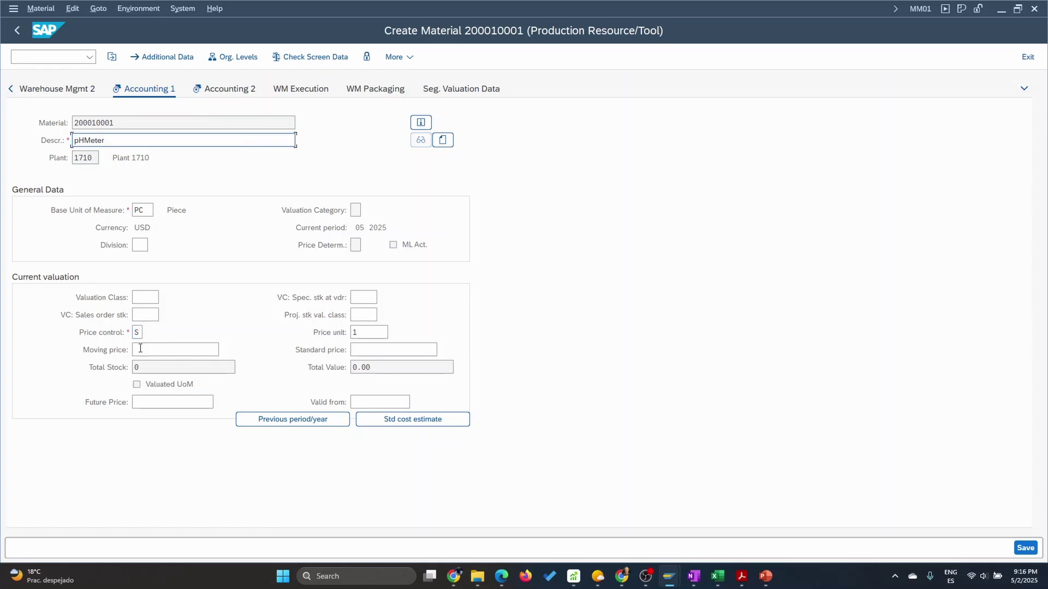
# Step: Set the valuation class to 7900, Semifinished Goods, from its list of possible values
pyautogui.click(145, 299)
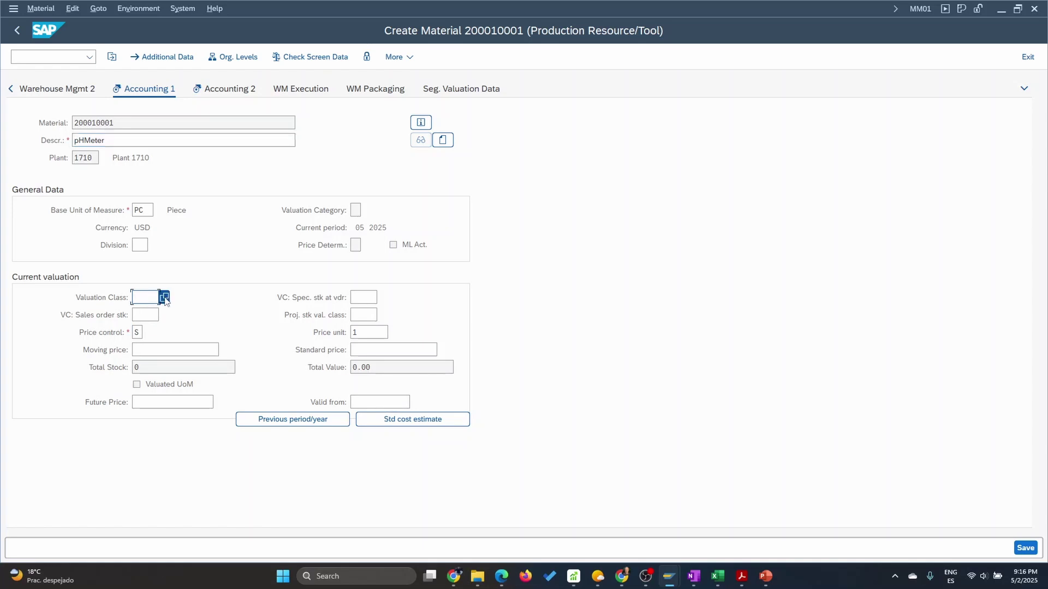
pyautogui.click(167, 299)
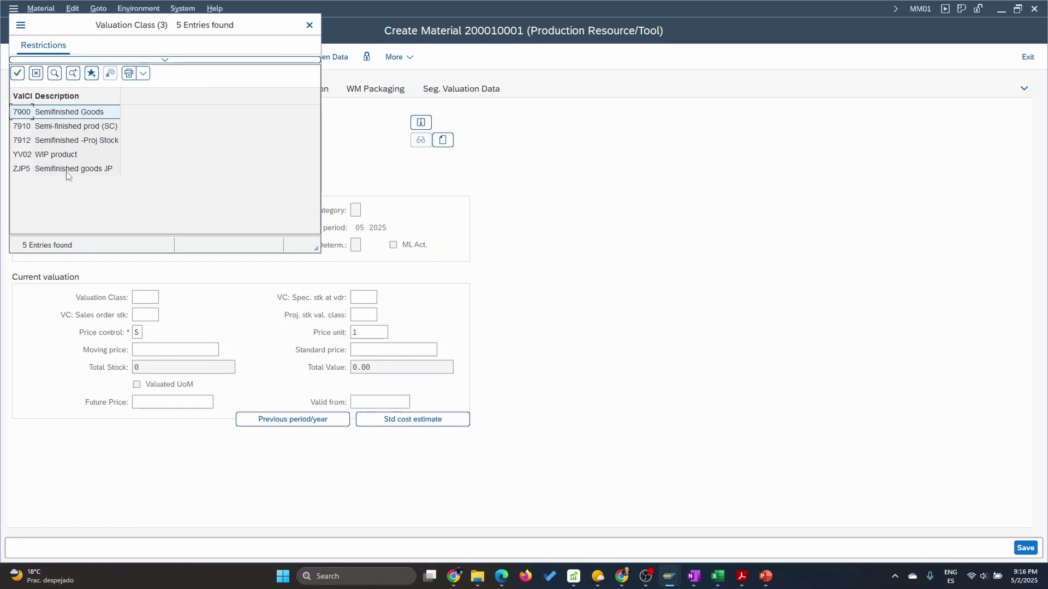
pyautogui.click(54, 112)
pyautogui.click(54, 111)
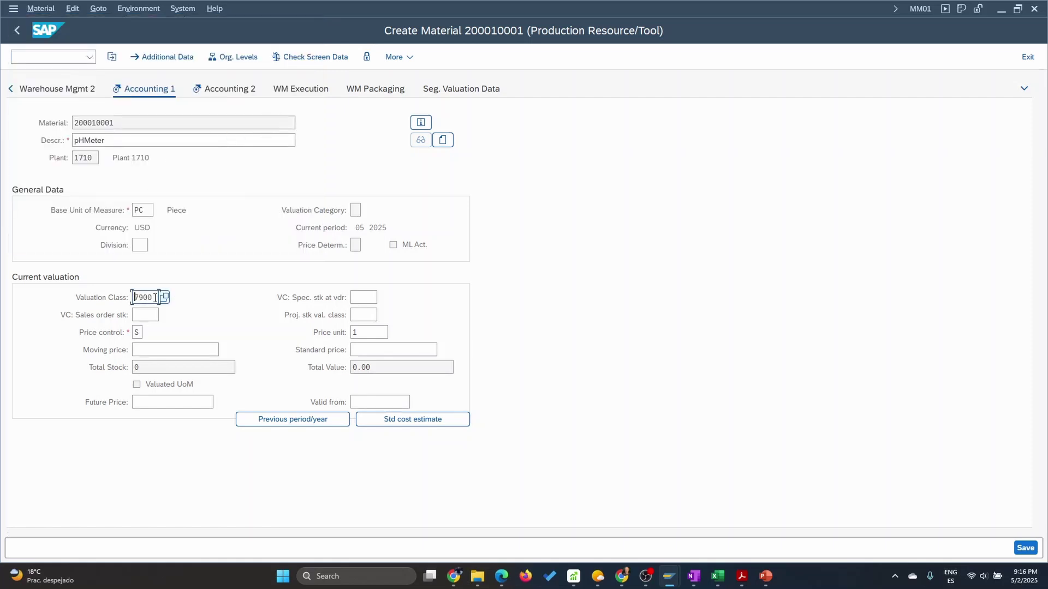
pyautogui.moveTo(157, 297); pyautogui.dragTo(110, 297)
# Step: Set the moving price to 10, check the base unit and price unit, and submit the Accounting 1 data
pyautogui.click(159, 350)
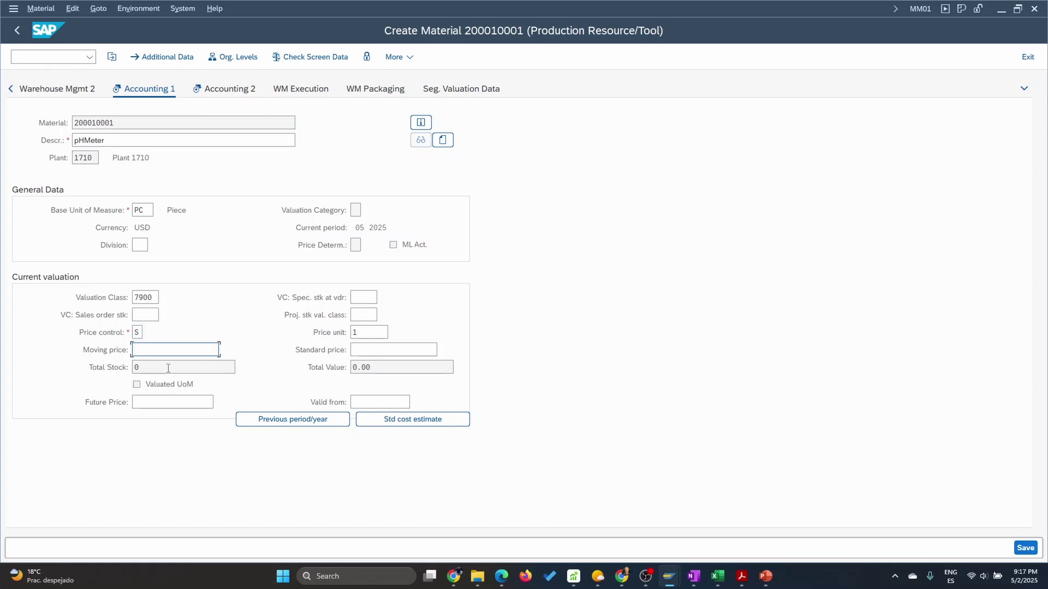
pyautogui.write('0')
pyautogui.click(141, 210)
pyautogui.click(352, 333)
pyautogui.click(139, 350)
pyautogui.click(357, 335)
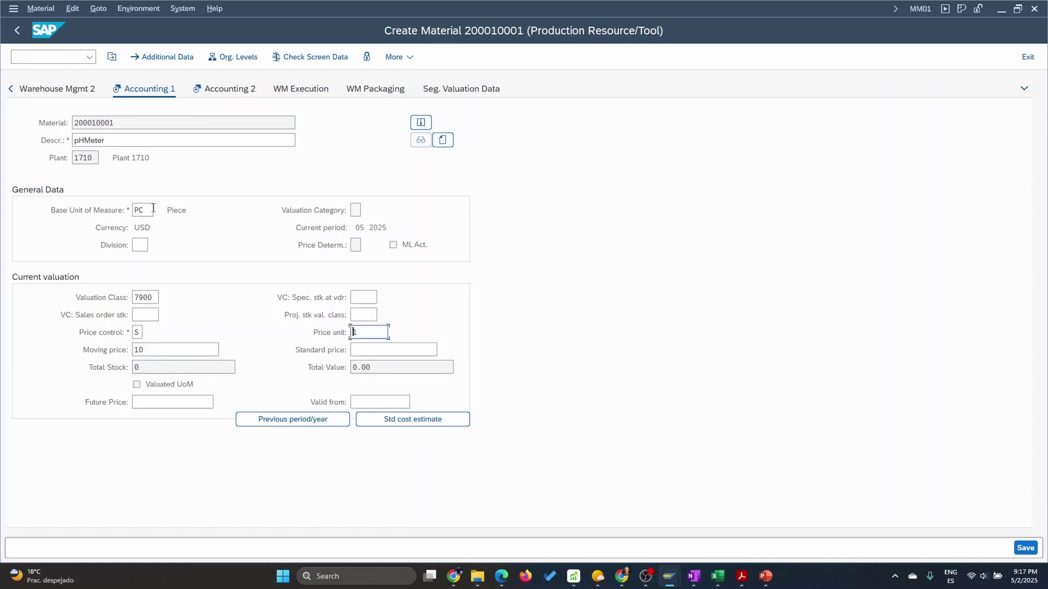
pyautogui.press('Return')
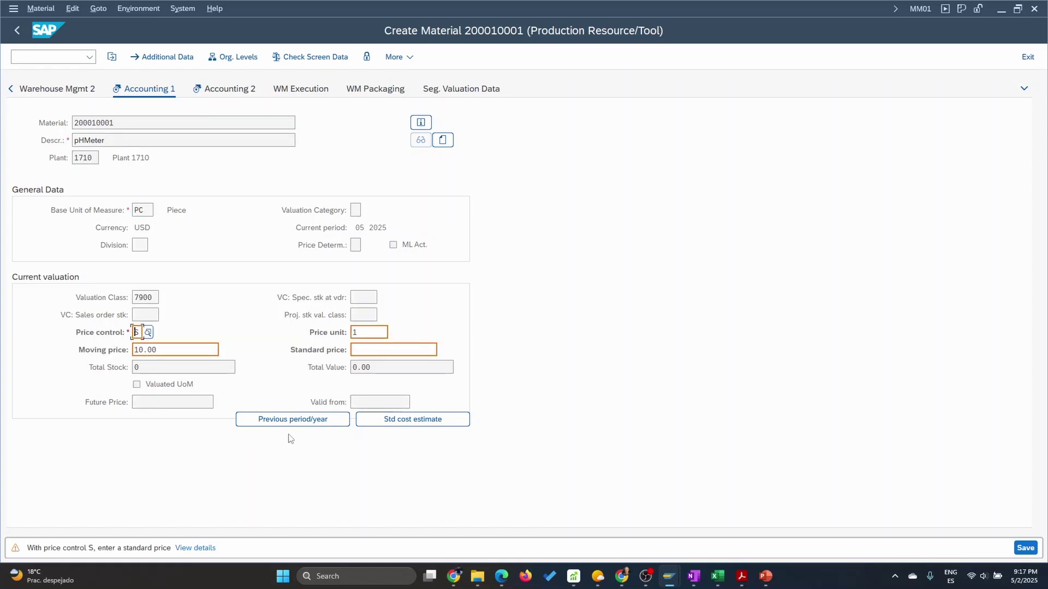
# Step: Transfer the 10.00 moving price to the standard price for price control S
pyautogui.click(366, 351)
pyautogui.moveTo(155, 349); pyautogui.dragTo(87, 350)
pyautogui.hotkey('ctrl', 'c')
pyautogui.press('BackSpace')
pyautogui.hotkey('ctrl', 'v')
# Step: Accept the Accounting 1 and Accounting 2 data and confirm saving the new pHMeter material
pyautogui.press('Return')
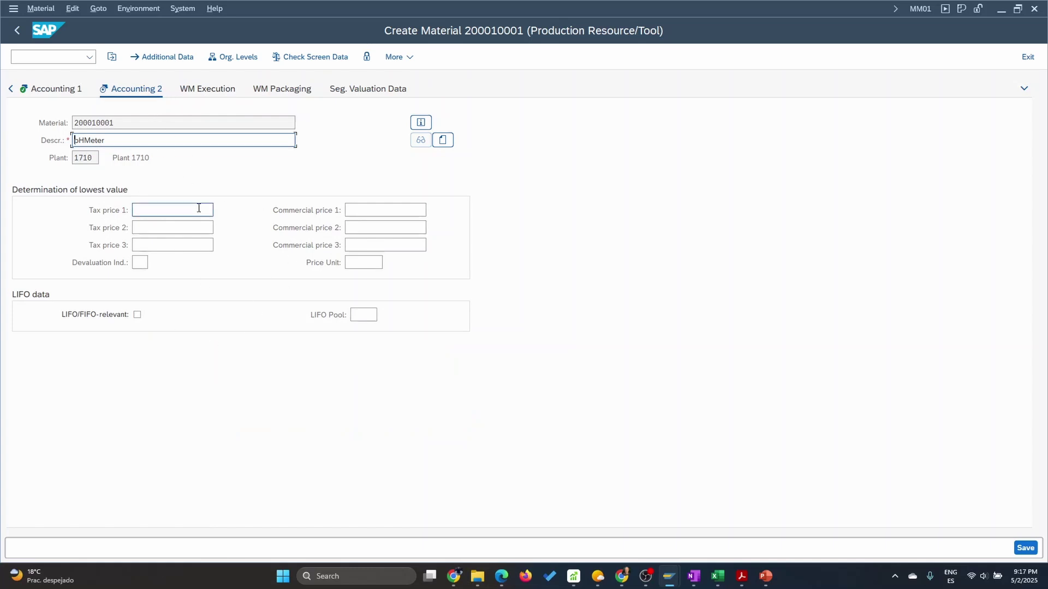
pyautogui.press('Return')
pyautogui.click(225, 307)
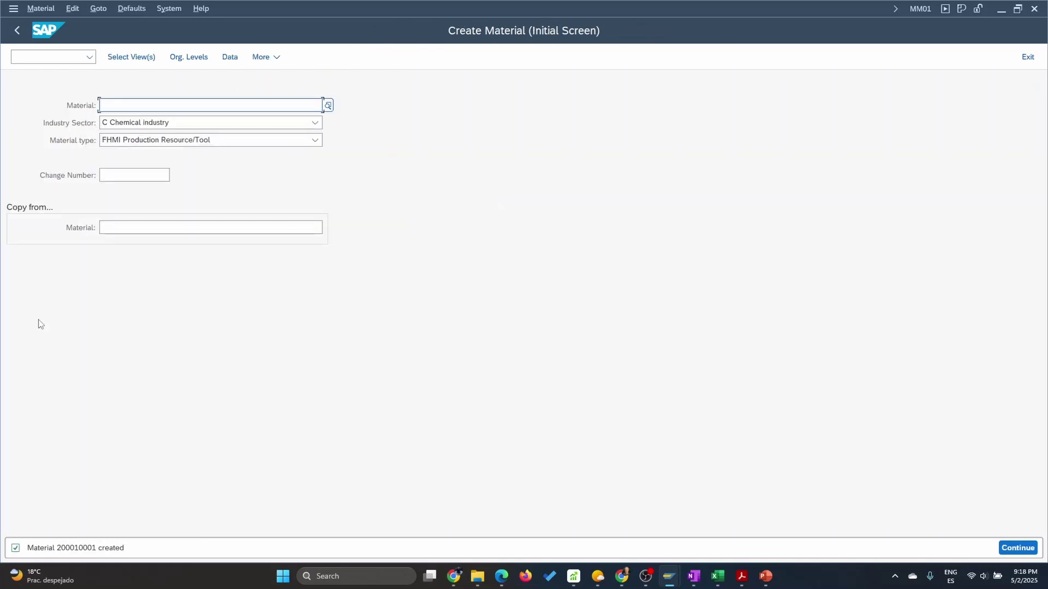
# Step: Switch from creating to displaying material 200010001 and call up its view selection
pyautogui.click(42, 12)
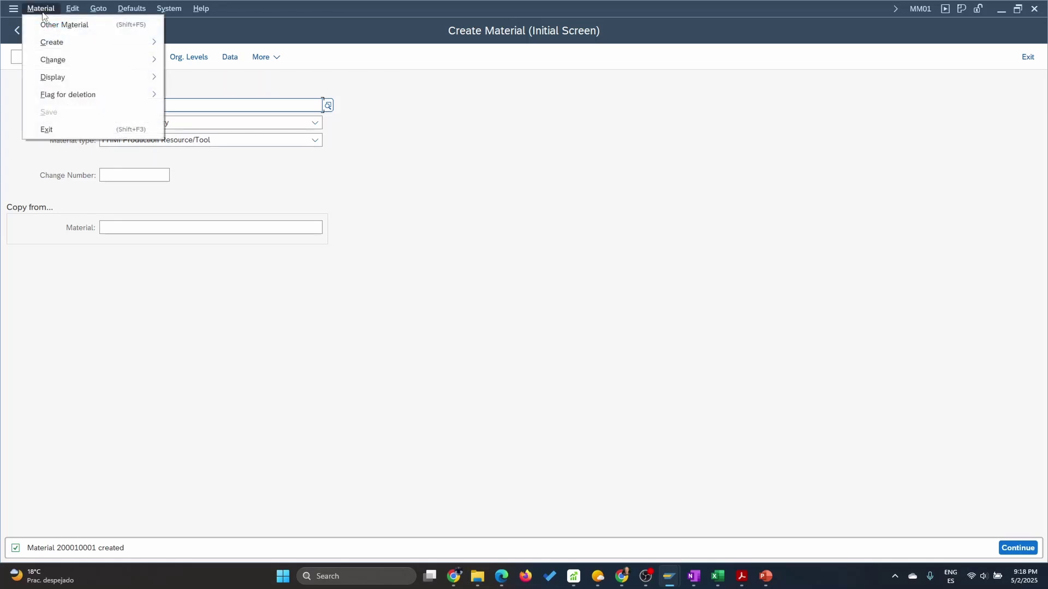
pyautogui.moveTo(68, 77)
pyautogui.click(229, 80)
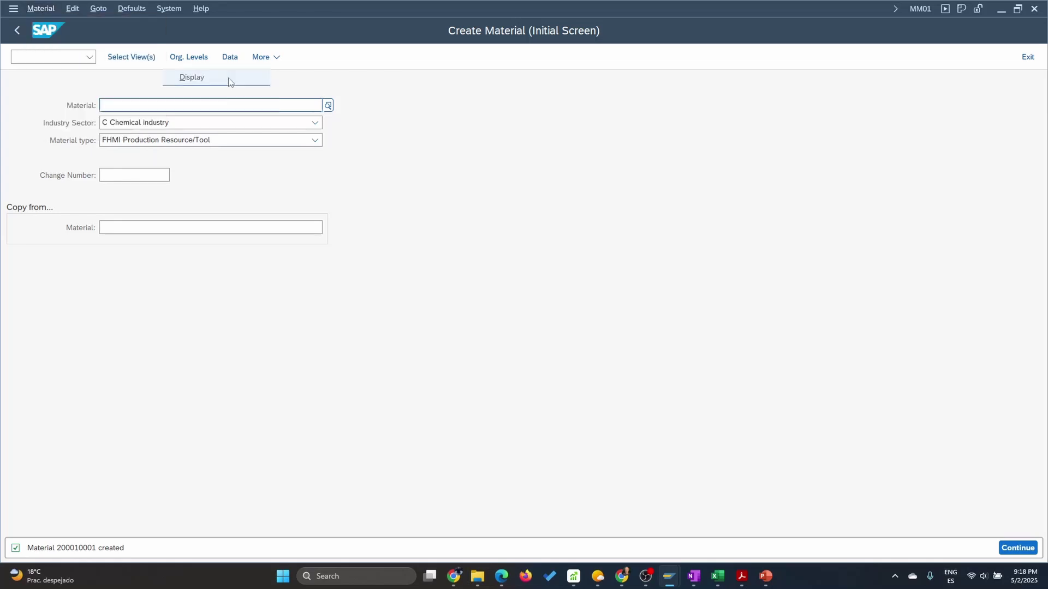
pyautogui.doubleClick(145, 105)
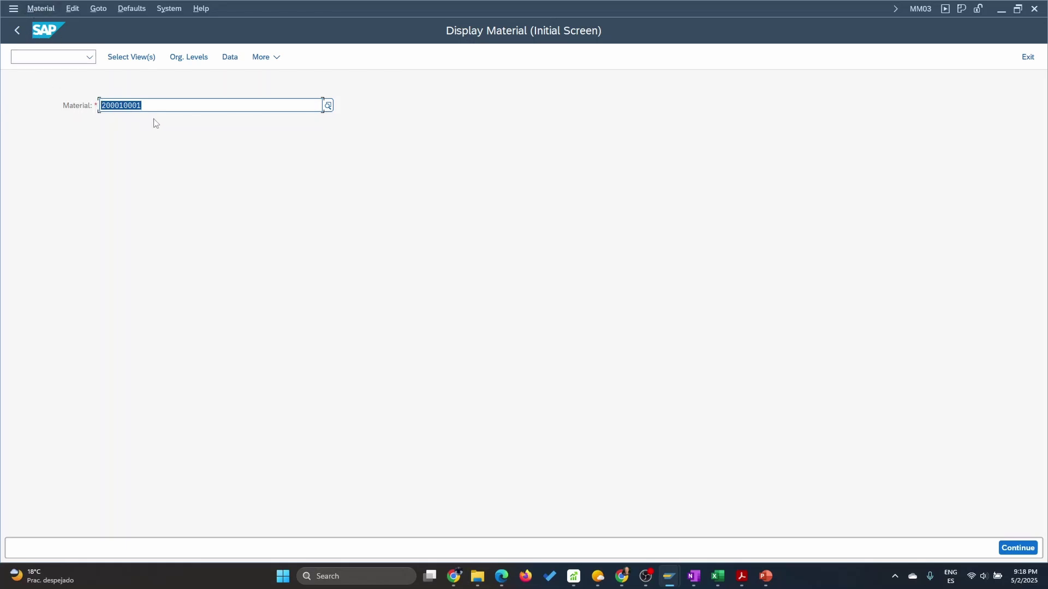
pyautogui.press('Return')
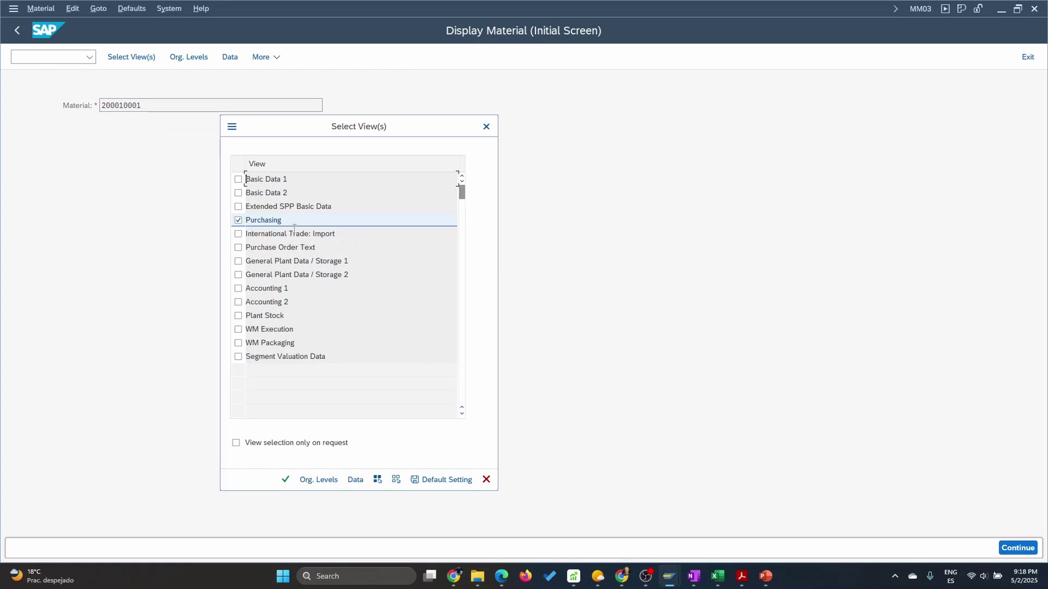
# Step: Add the Basic Data 1 and Accounting 1 views to the selection and display the pHMeter material
pyautogui.click(237, 179)
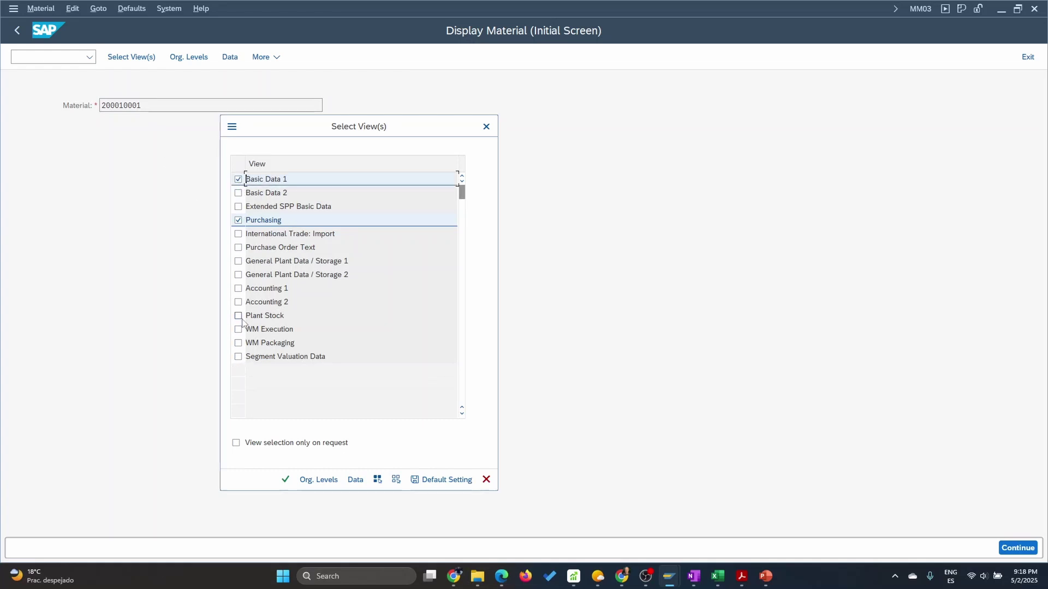
pyautogui.click(238, 288)
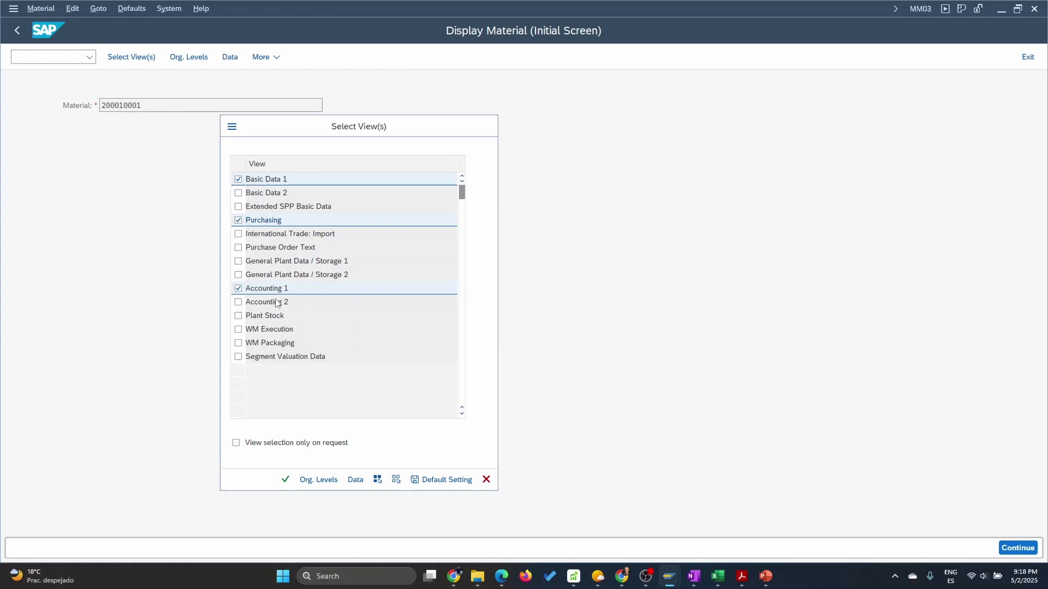
pyautogui.press('Return')
pyautogui.press('Return')
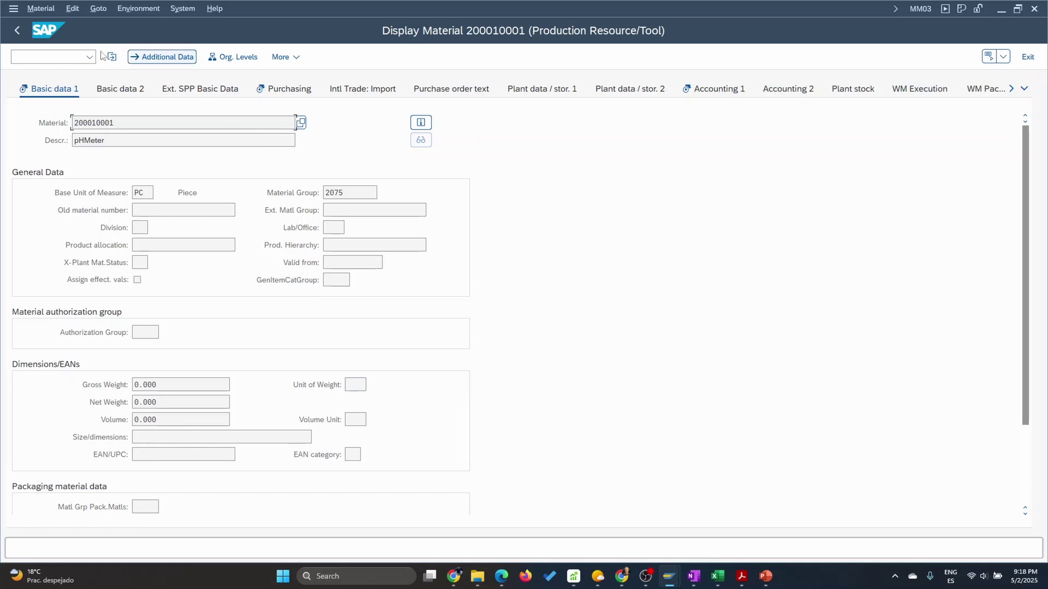
# Step: Leave the material display for SAP Easy Access and switch to the PowerPoint slide show on Master Records in QM
pyautogui.click(18, 33)
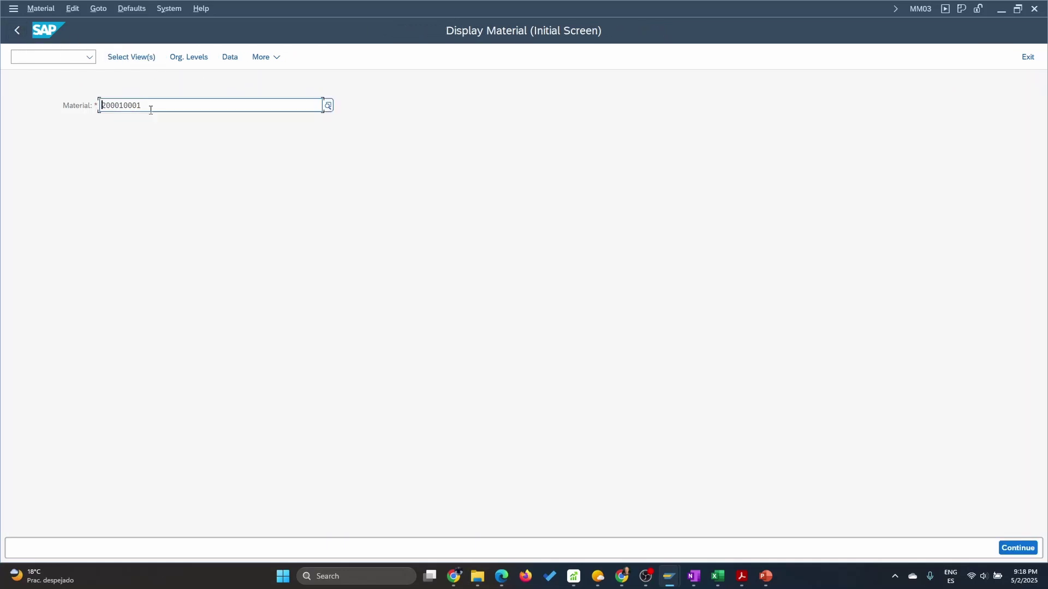
pyautogui.click(18, 32)
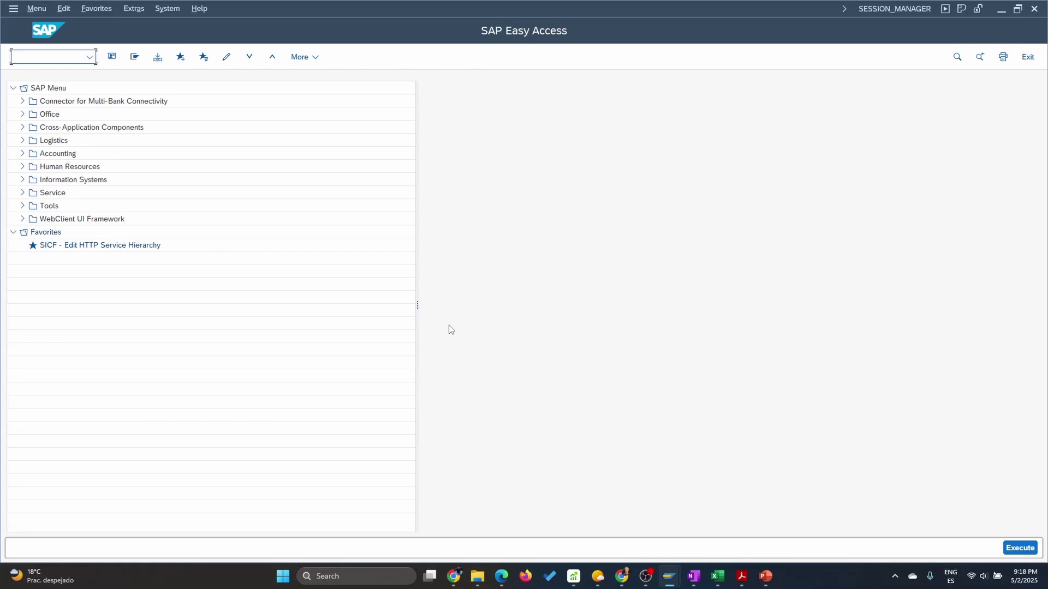
pyautogui.click(764, 577)
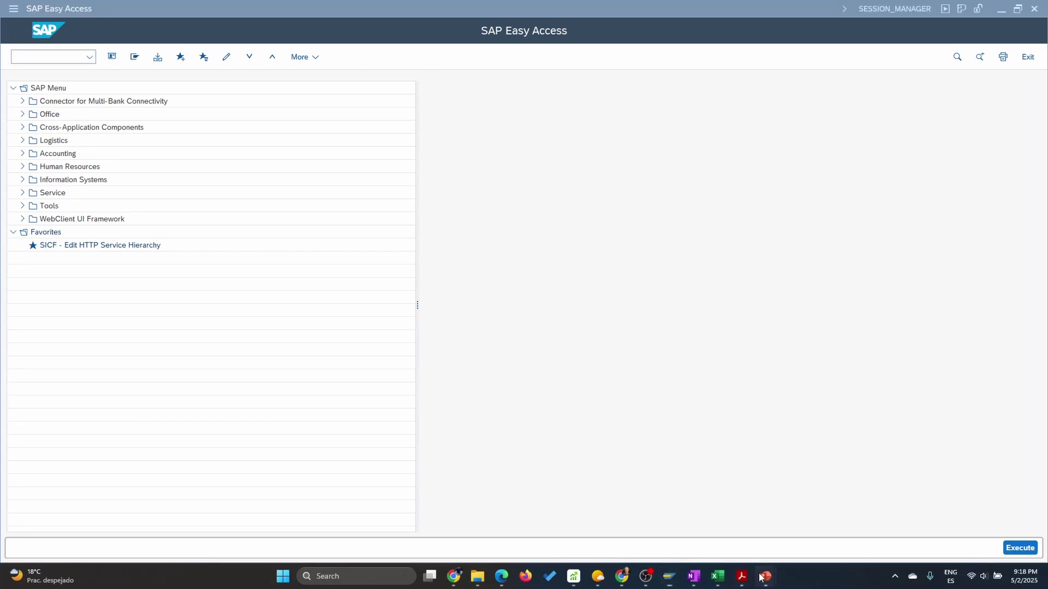
pyautogui.click(765, 520)
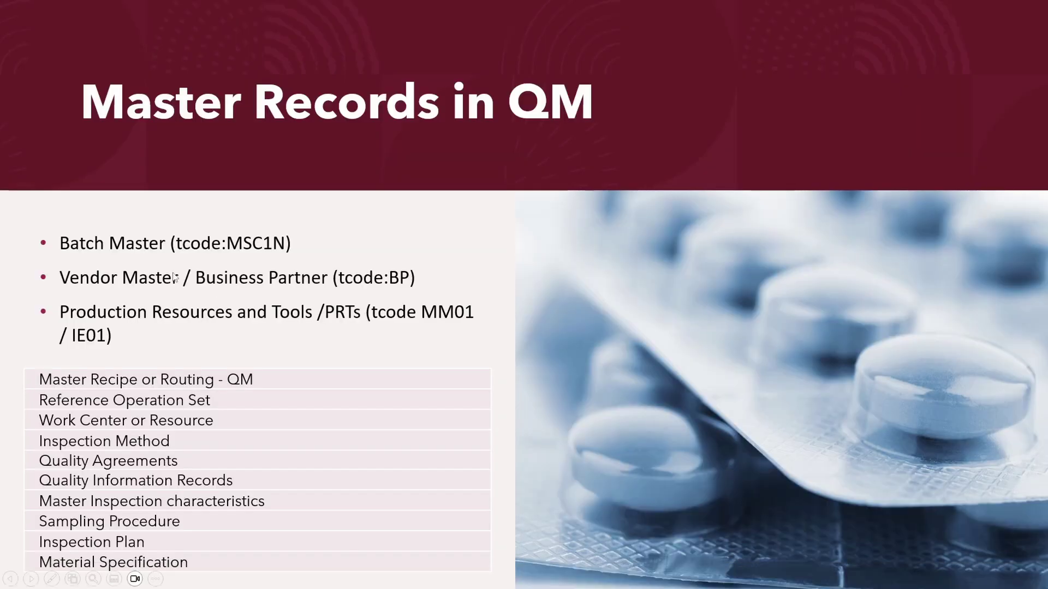